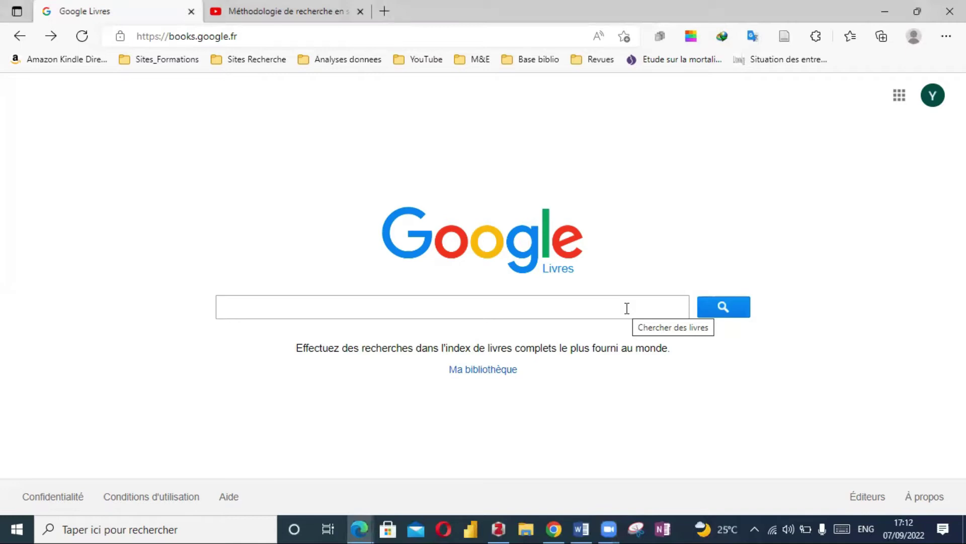
- Search Google Livres for "méthodologie de recherche", correcting the spelling of the first word to its accented French form
left_click(627, 308)
type("meth")
type("o")
type("dolog")
type("ie d")
type("e t")
key("BackSpace")
type("recherche")
right_click(262, 308)
left_click(263, 395)
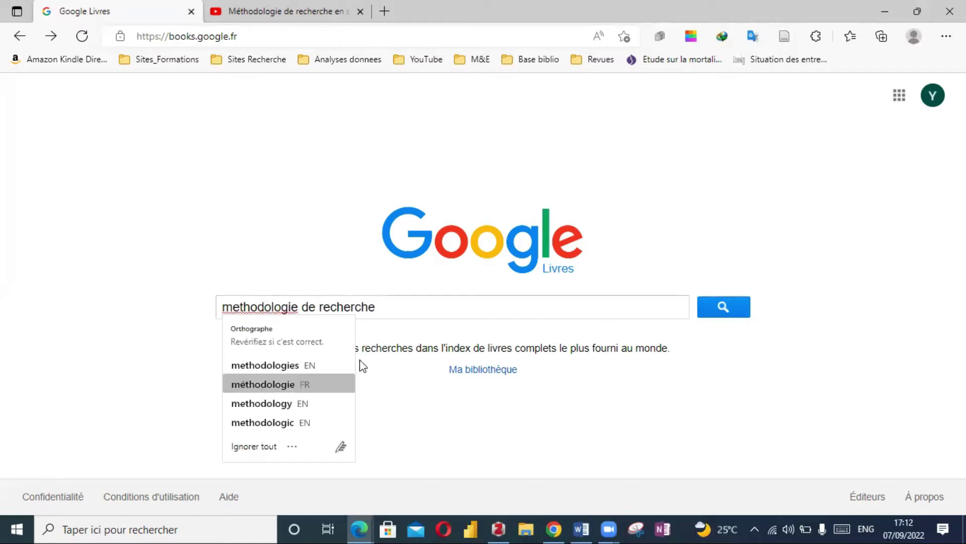
left_click(727, 306)
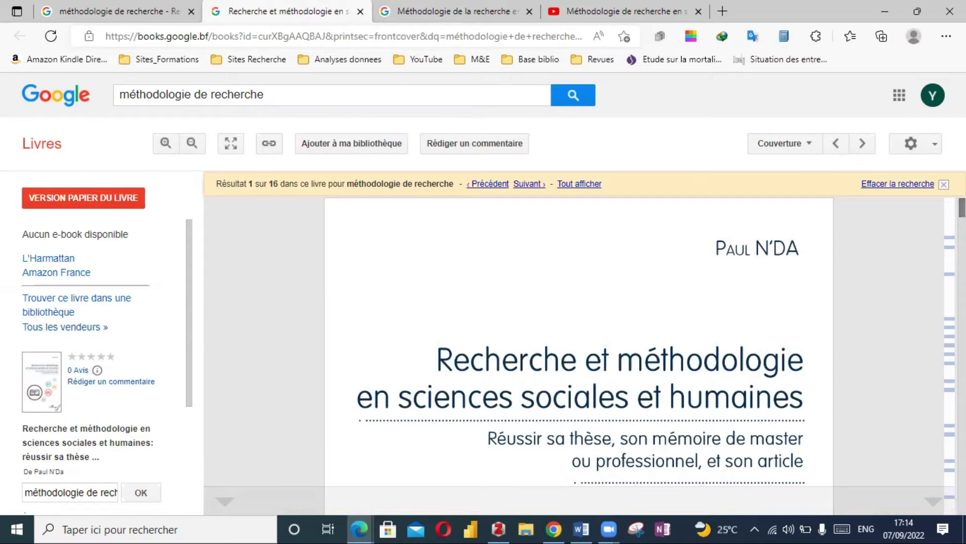
- Browse the preview of the "Recherche et méthodologie en sciences sociales et humaines" book to page 17 and enlarge its paragraph beginning "Pour accumuler des connaissances"
scroll(579, 352, "down", 5)
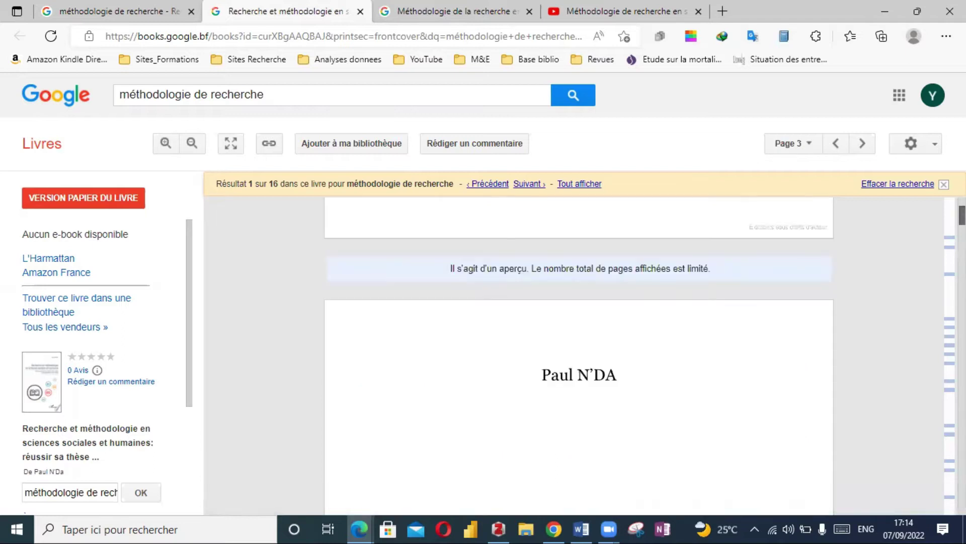
scroll(579, 352, "down", 5)
scroll(579, 353, "down", 5)
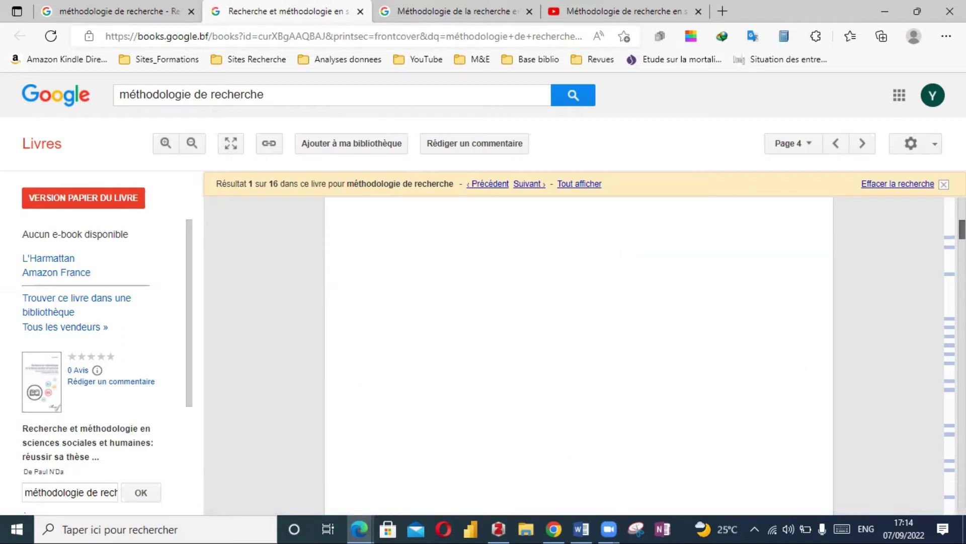
scroll(579, 352, "down", 5)
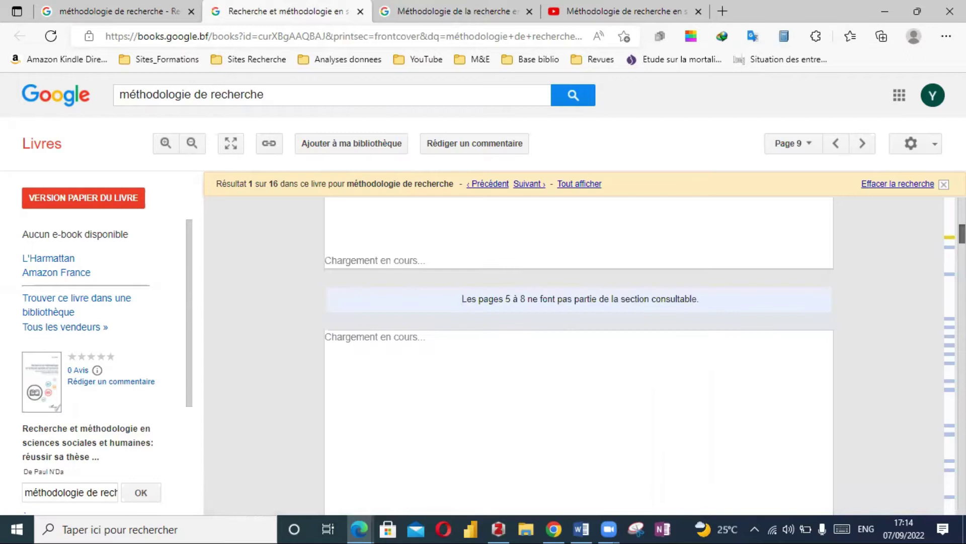
scroll(578, 353, "up", 5)
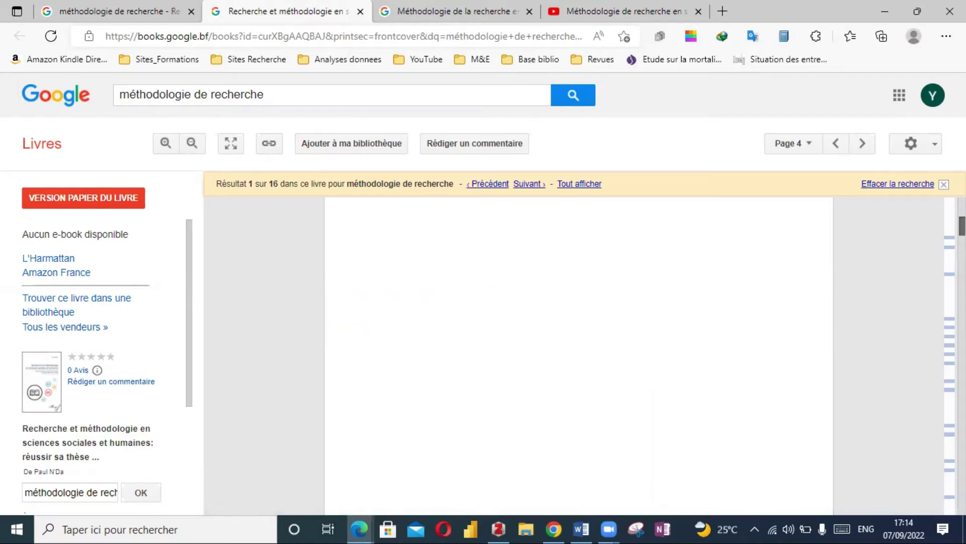
scroll(579, 353, "down", 10)
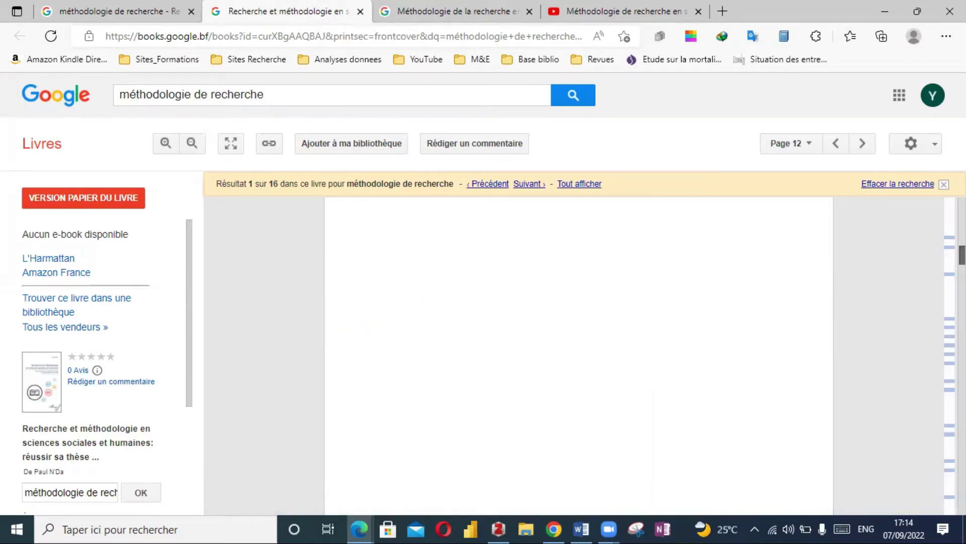
scroll(579, 352, "down", 5)
scroll(578, 353, "down", 2)
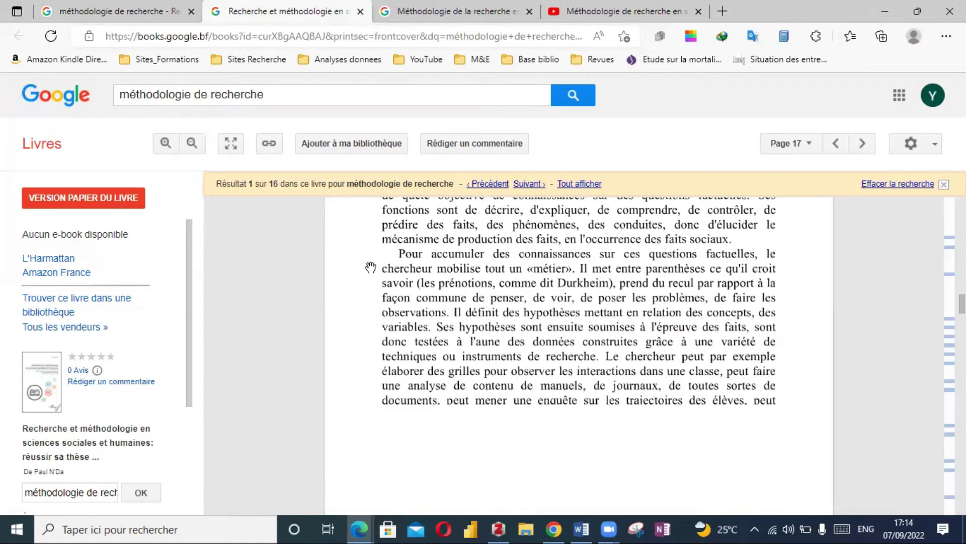
left_click(169, 145)
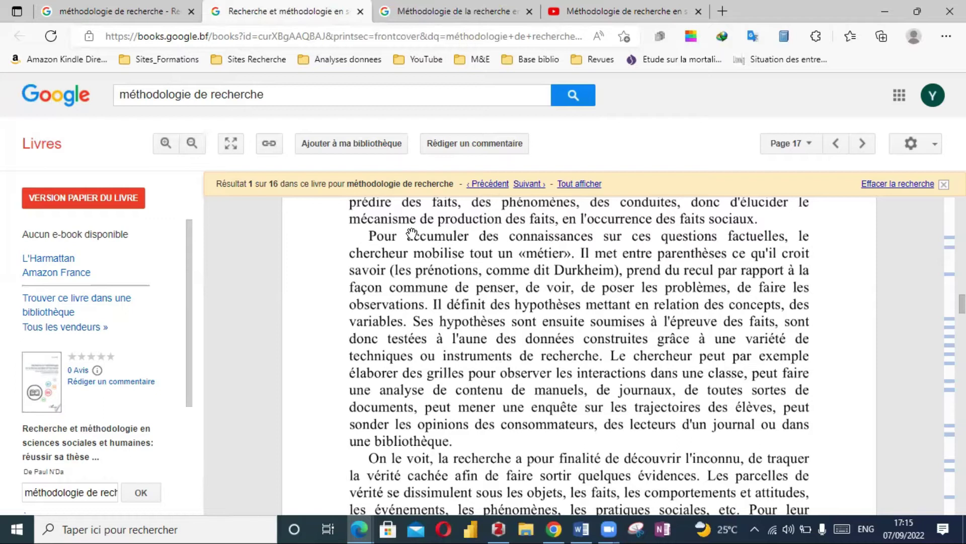
scroll(366, 246, "up", 1)
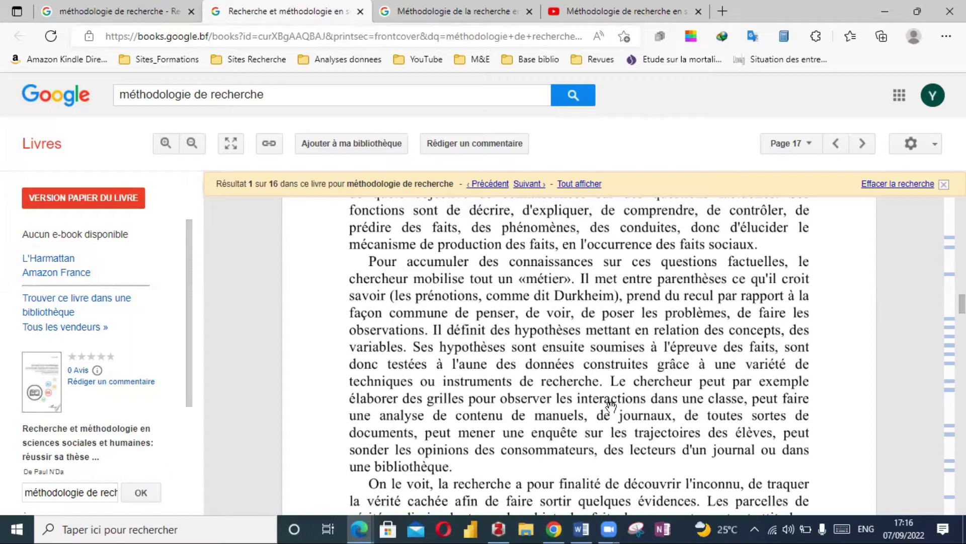
- Capture the page 17 paragraph beginning "Pour accumuler des connaissances" with Outil Capture d'écran, copy the capture, and minimise the tool
left_click(638, 527)
left_click(744, 362)
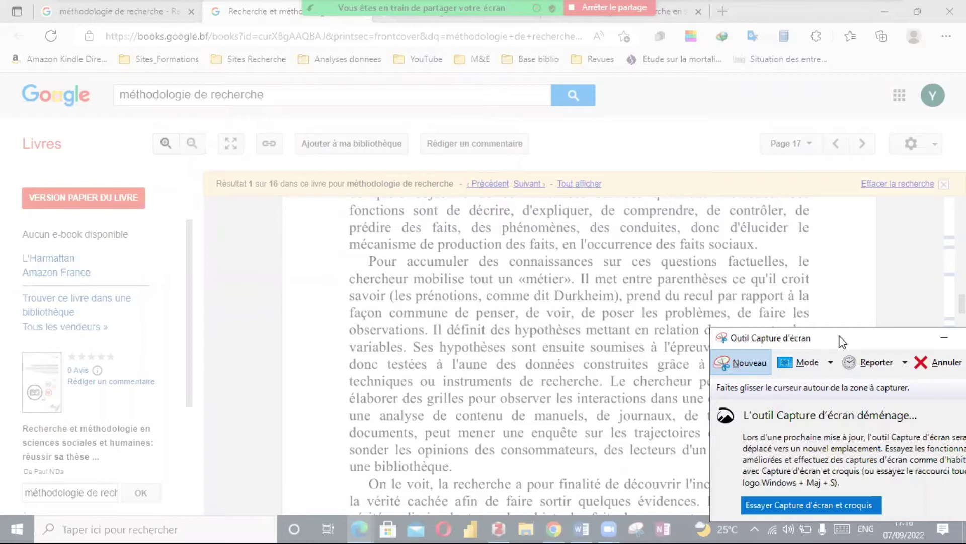
left_click_drag(842, 342, 853, 486)
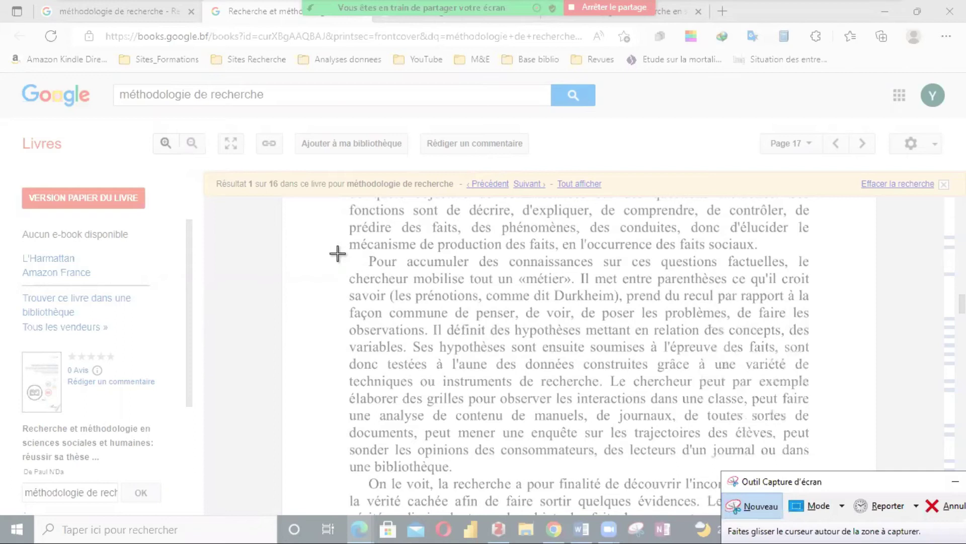
left_click_drag(335, 252, 819, 477)
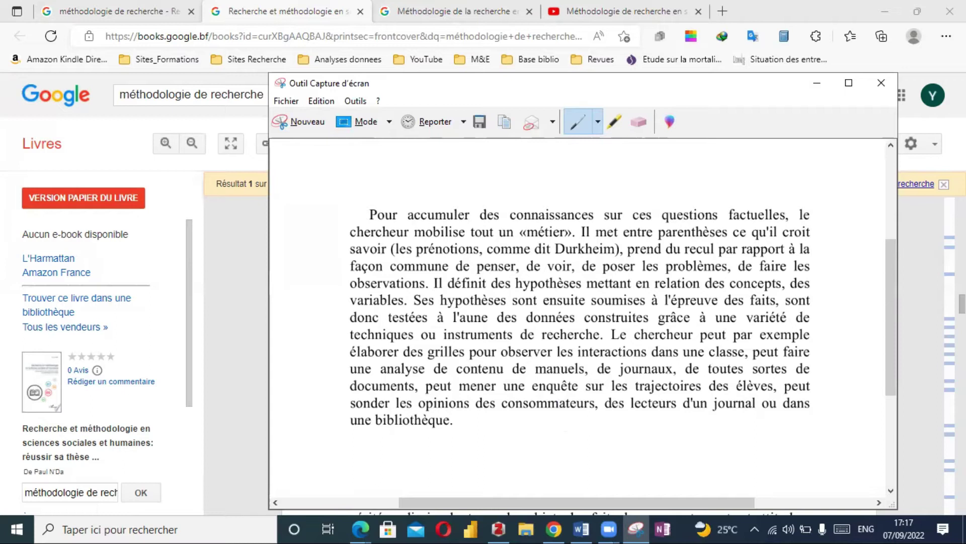
left_click(505, 127)
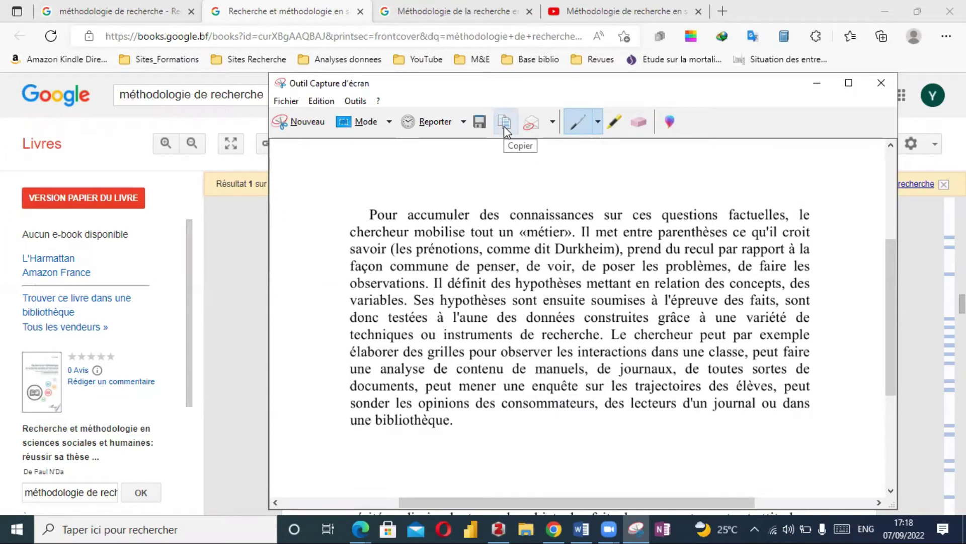
left_click(505, 129)
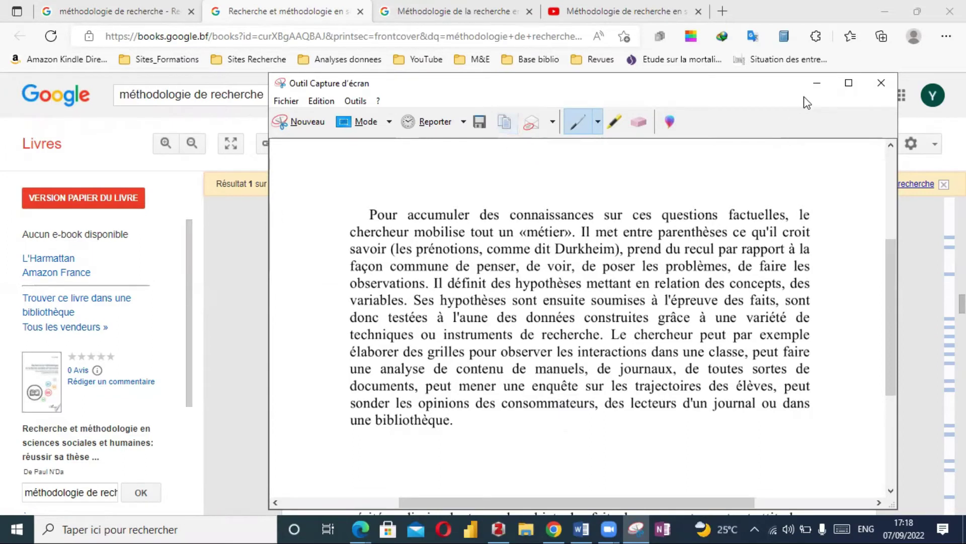
left_click(817, 85)
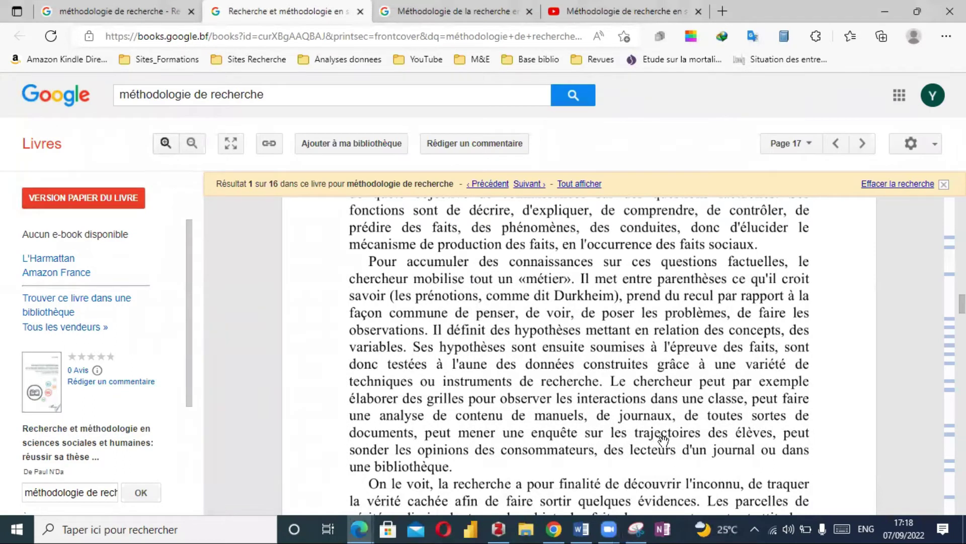
- Switch to OneNote, add a new section to the notebook, and paste the captured paragraph image onto its page
left_click(664, 526)
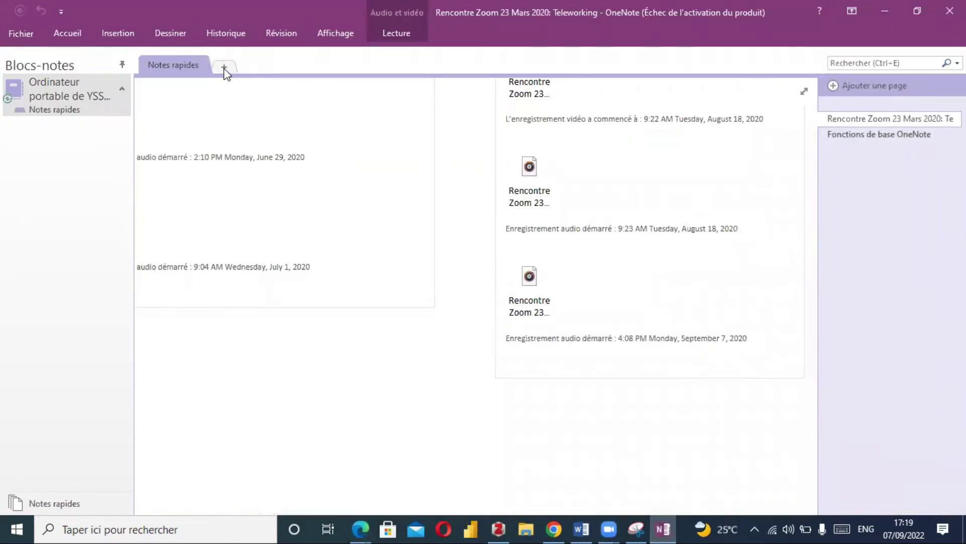
left_click(224, 68)
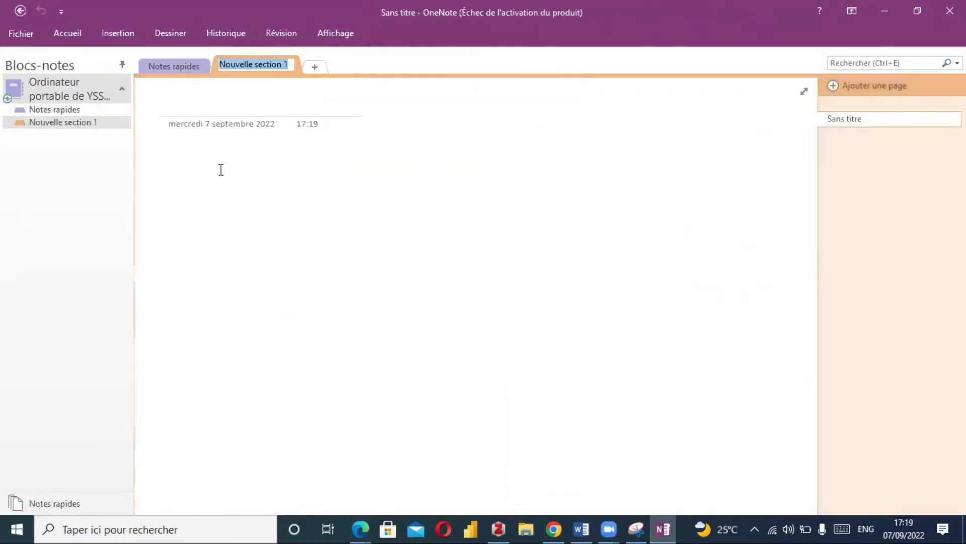
left_click(201, 171)
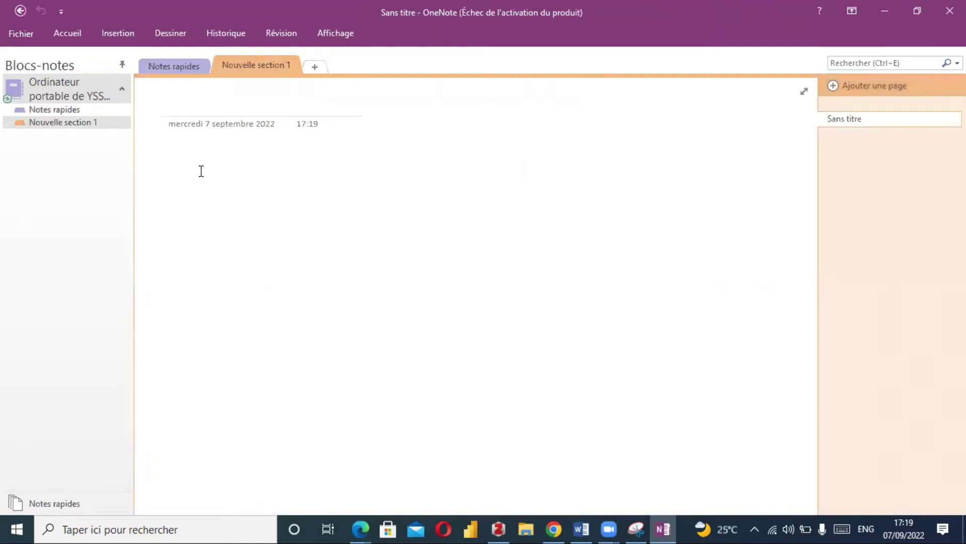
right_click(170, 167)
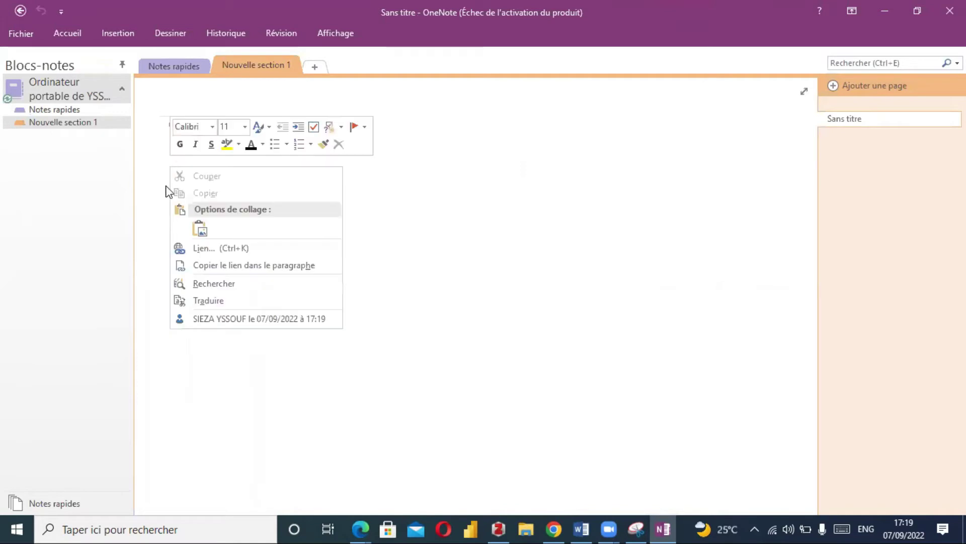
left_click(199, 229)
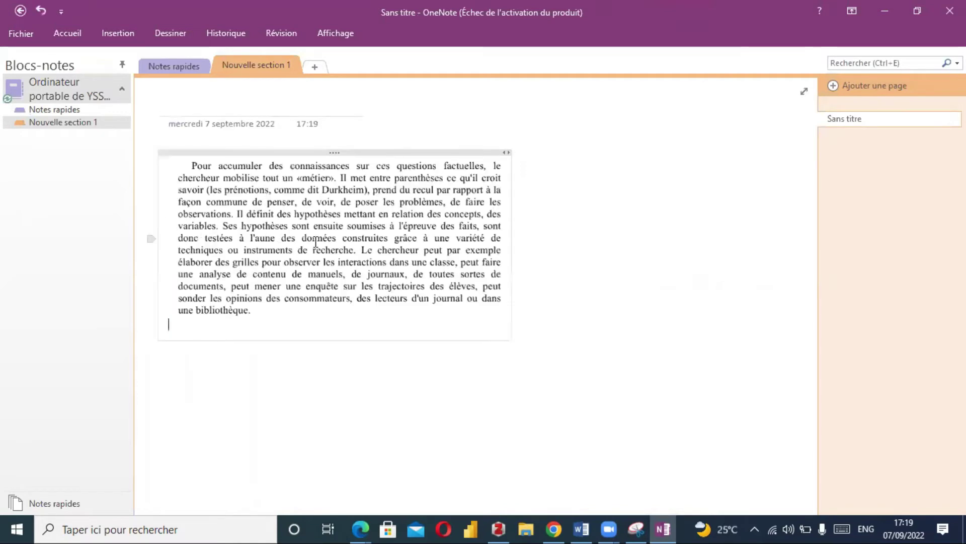
- Copy the text contained in the pasted paragraph image
left_click(299, 207)
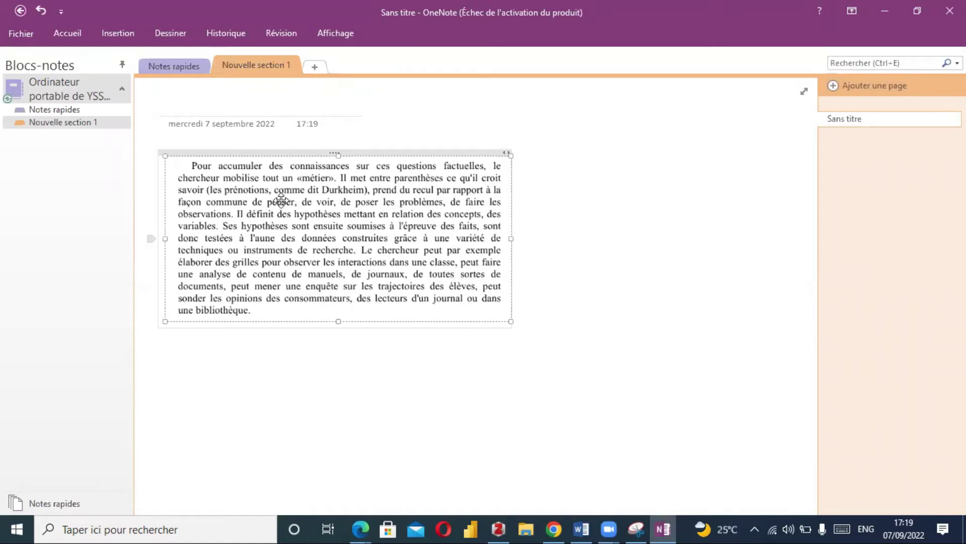
key("Escape")
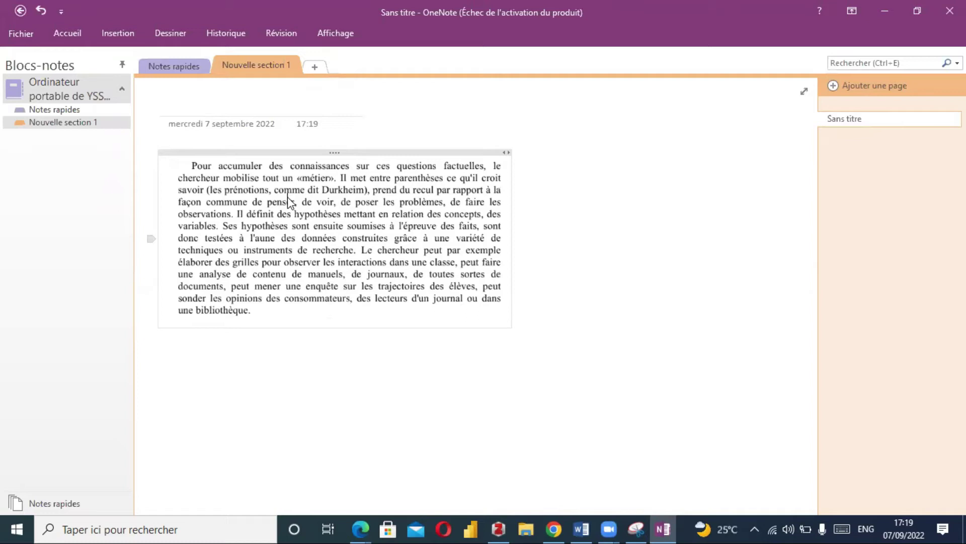
right_click(290, 202)
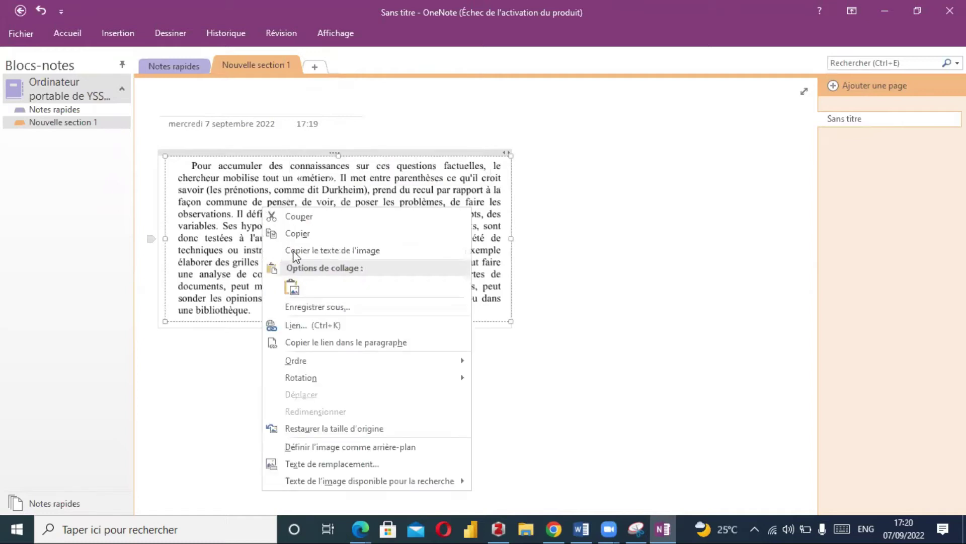
left_click(332, 251)
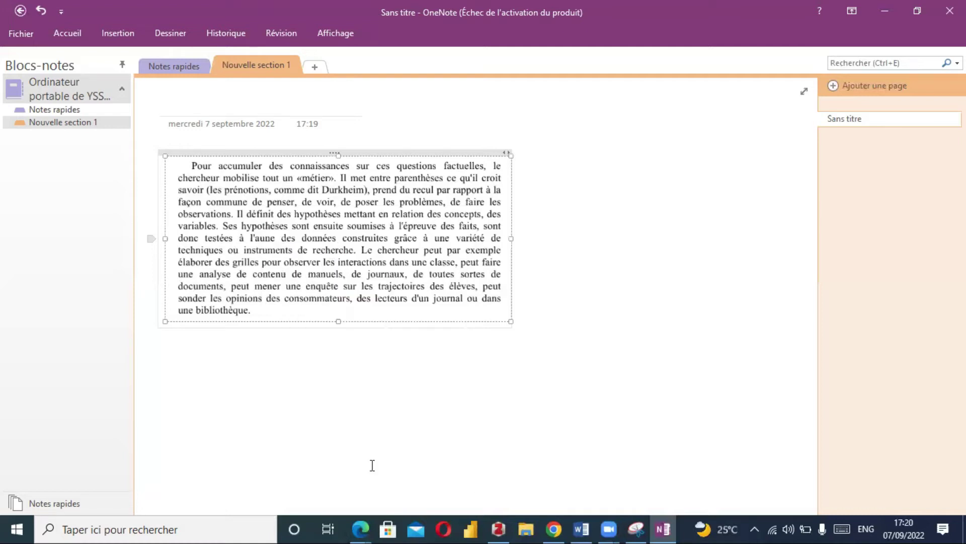
- Switch back to the book's browser window, paste the extracted text into a new tab's address field, and copy all of it
left_click(363, 526)
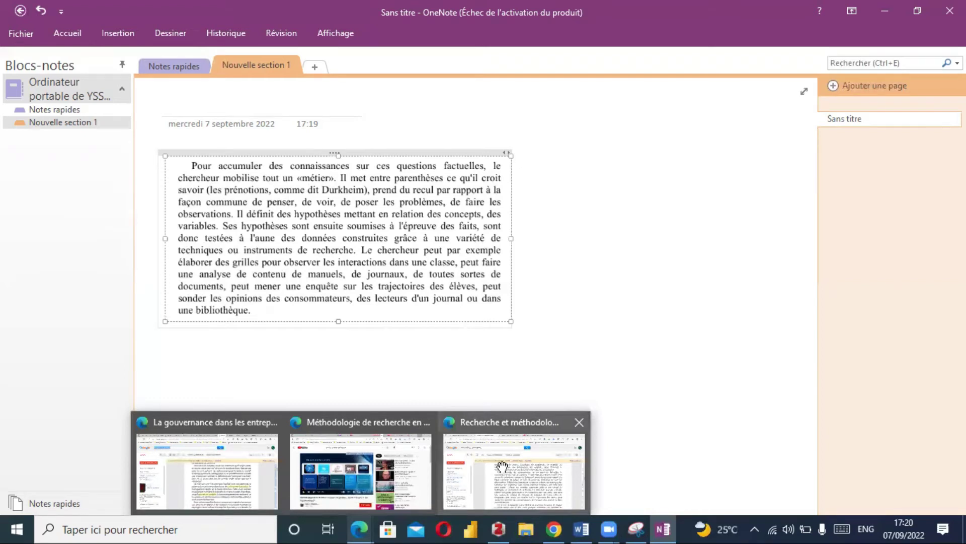
left_click(503, 469)
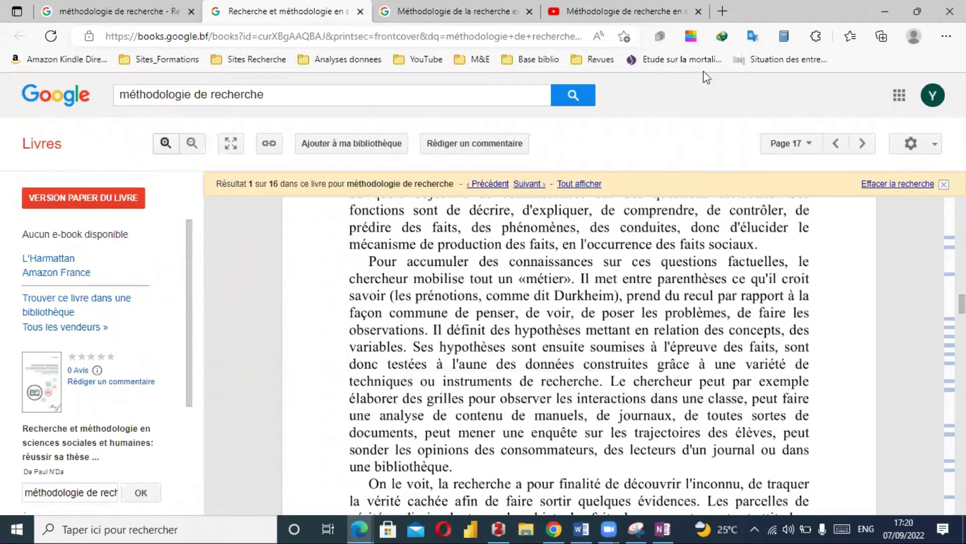
key("ctrl+t")
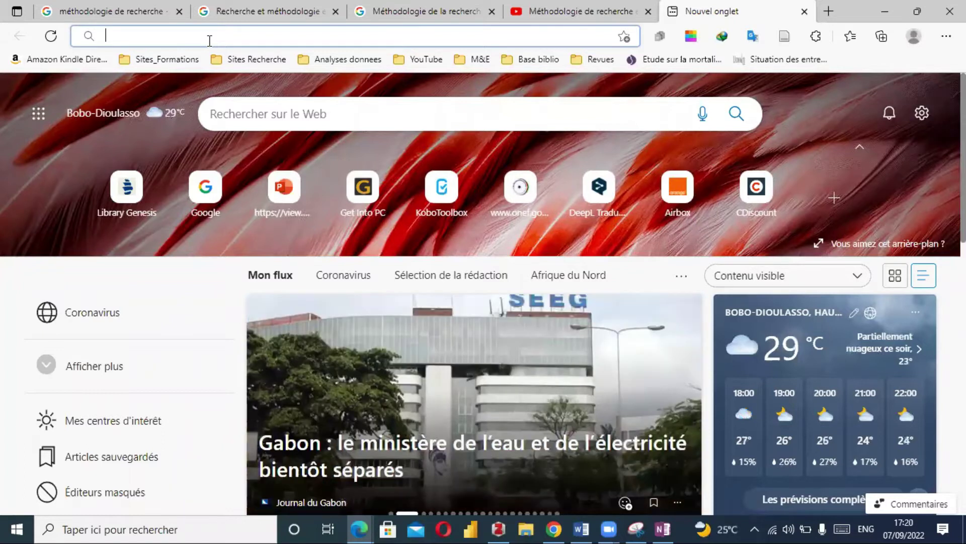
key("ctrl+v")
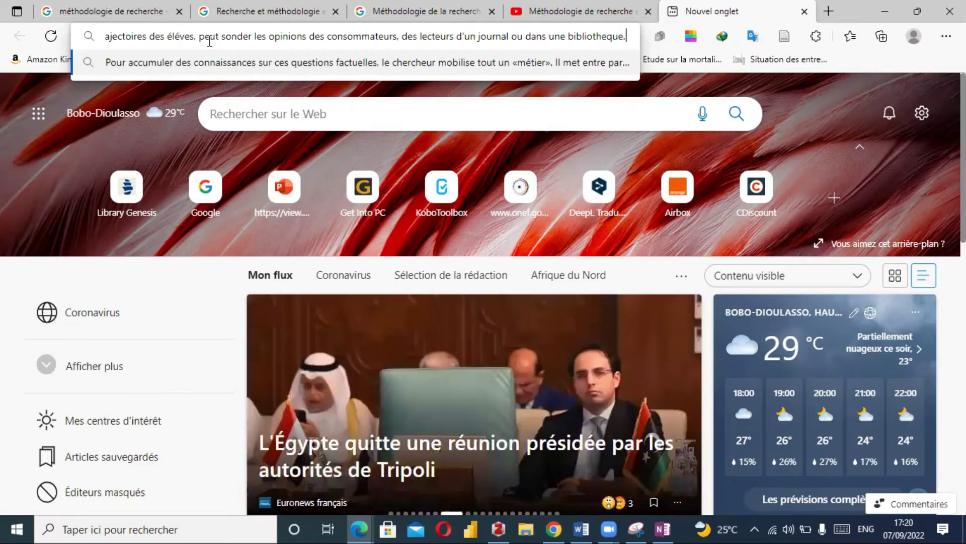
key("ctrl+a")
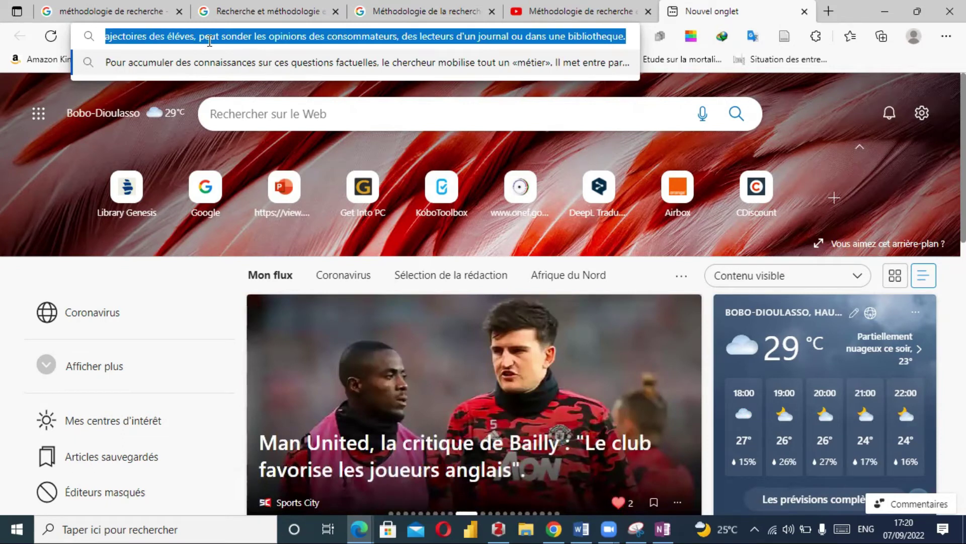
right_click(209, 42)
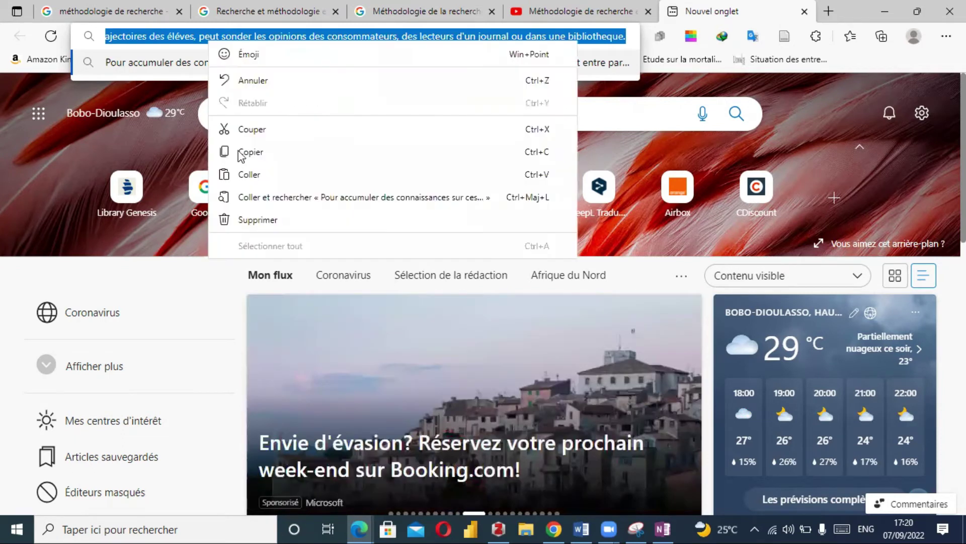
left_click(240, 154)
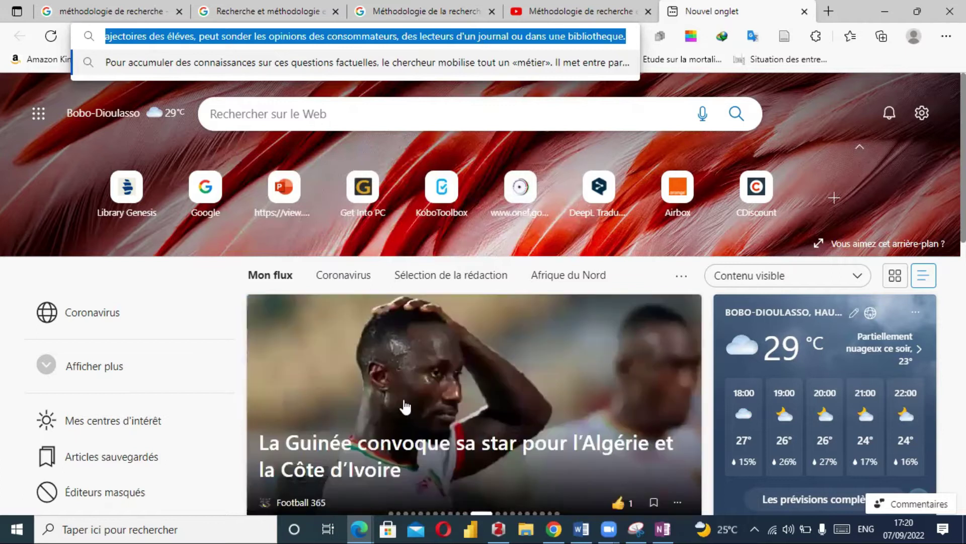
- Switch to Word and create a new blank document
left_click(583, 529)
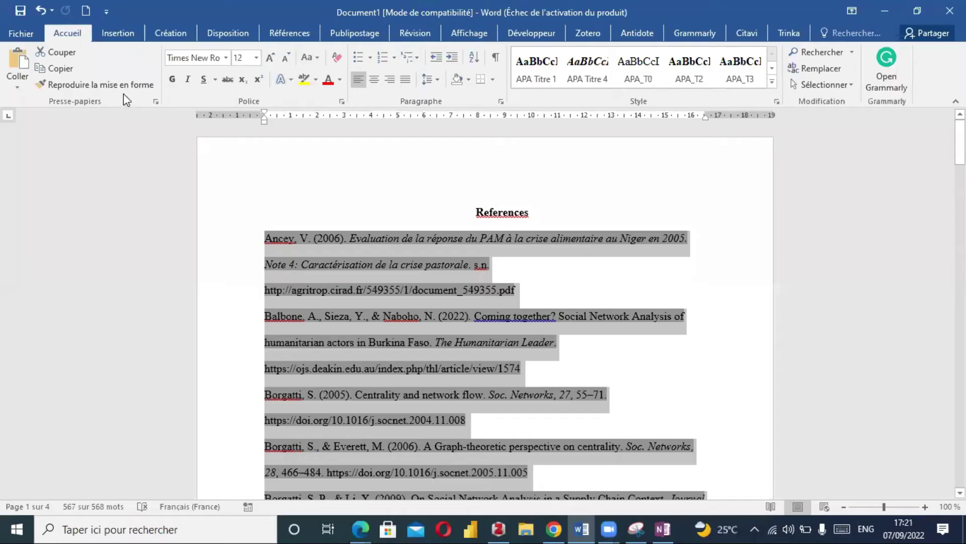
left_click(26, 31)
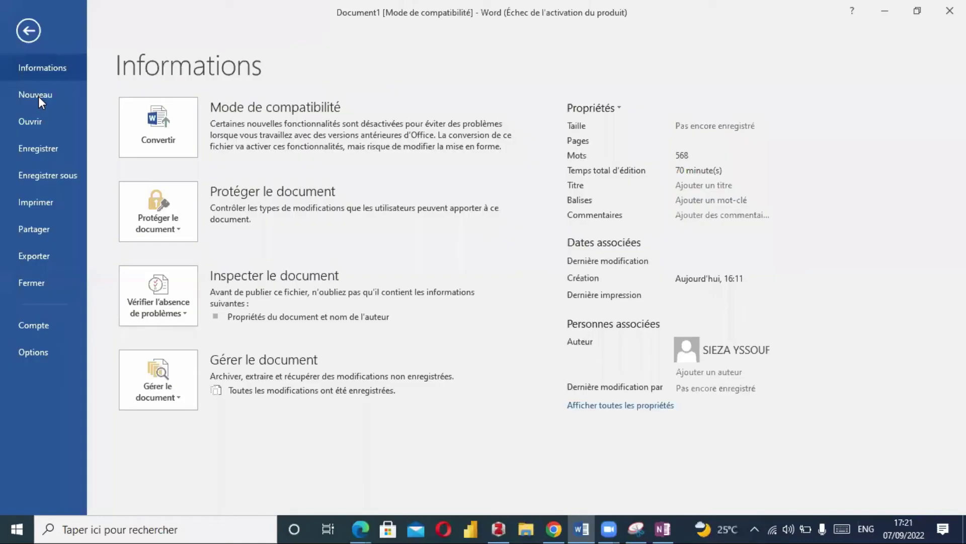
left_click(38, 95)
left_click(191, 260)
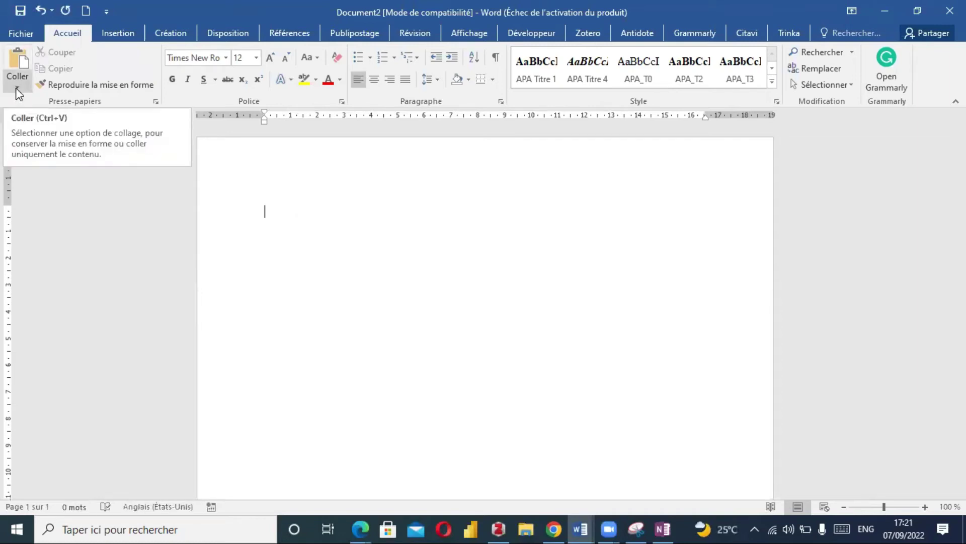
- Paste the copied text as text only into the blank document and justify the whole paragraph
left_click(18, 89)
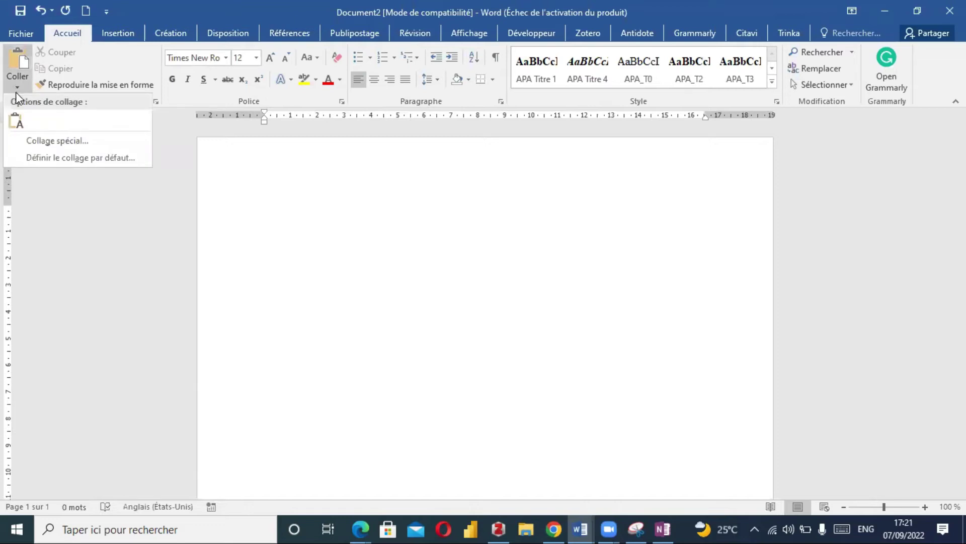
left_click(15, 120)
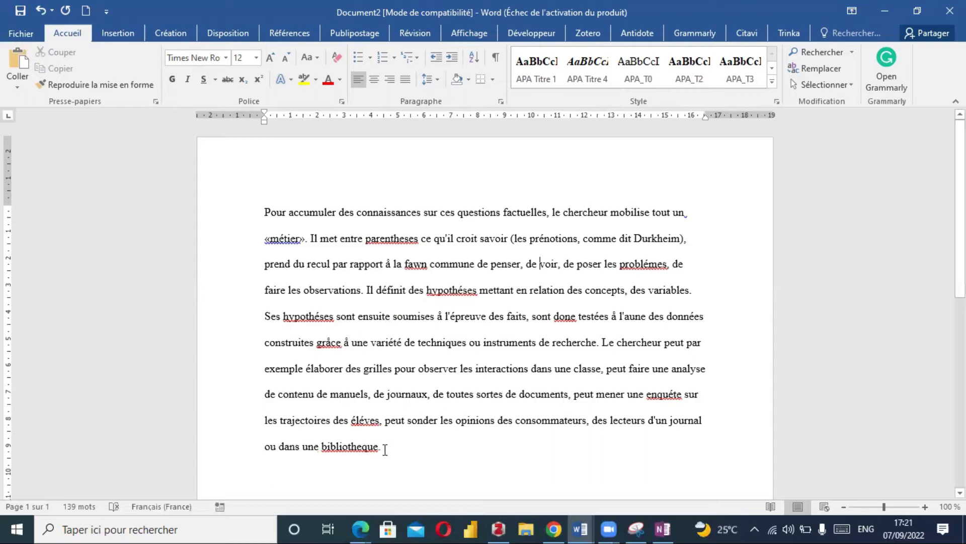
key("ctrl+a")
key("ctrl+j")
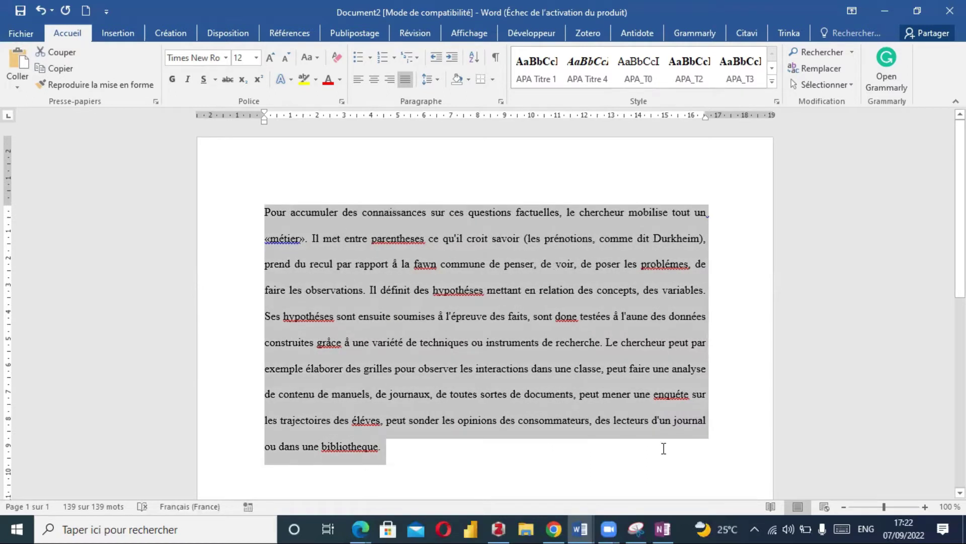
- Bring up the captured paragraph image to compare it with the pasted text, and return to the document
left_click(641, 523)
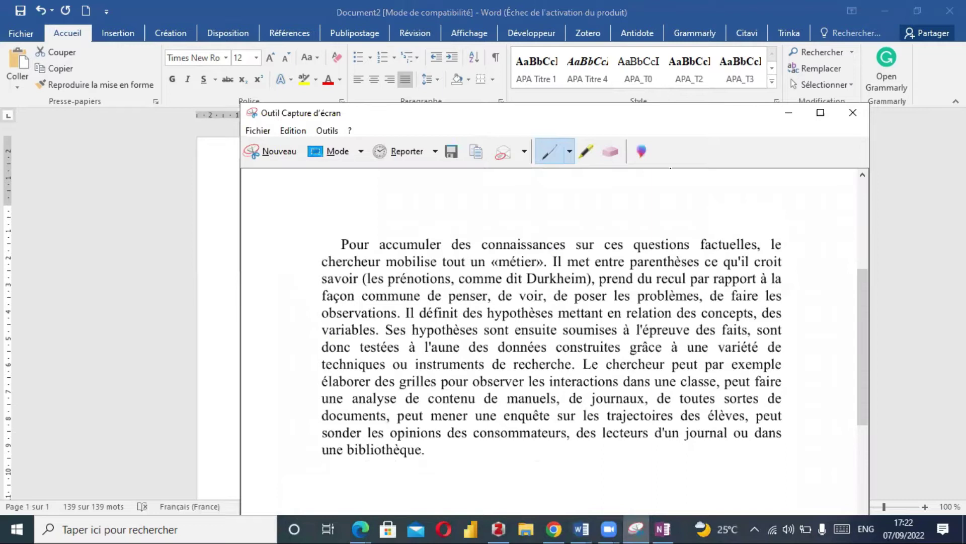
left_click(789, 112)
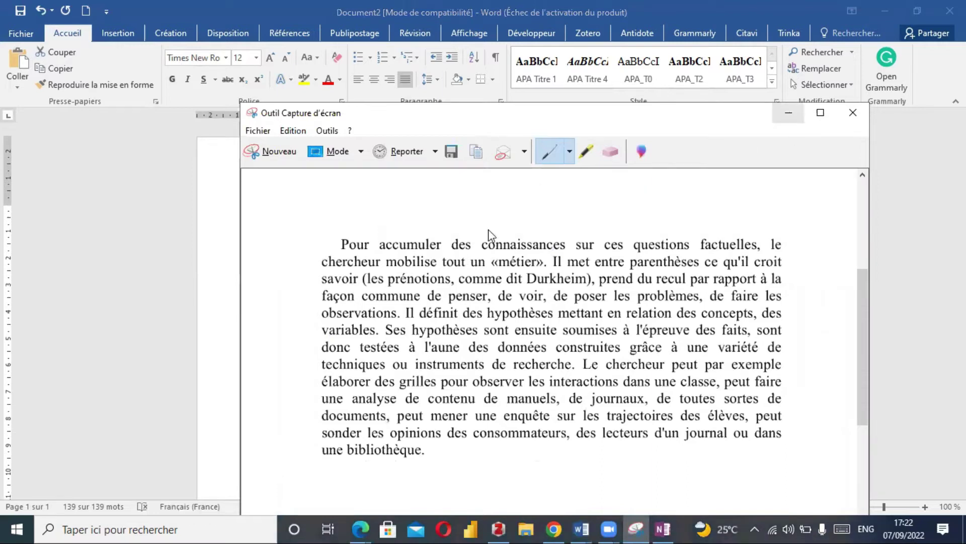
left_click(373, 214)
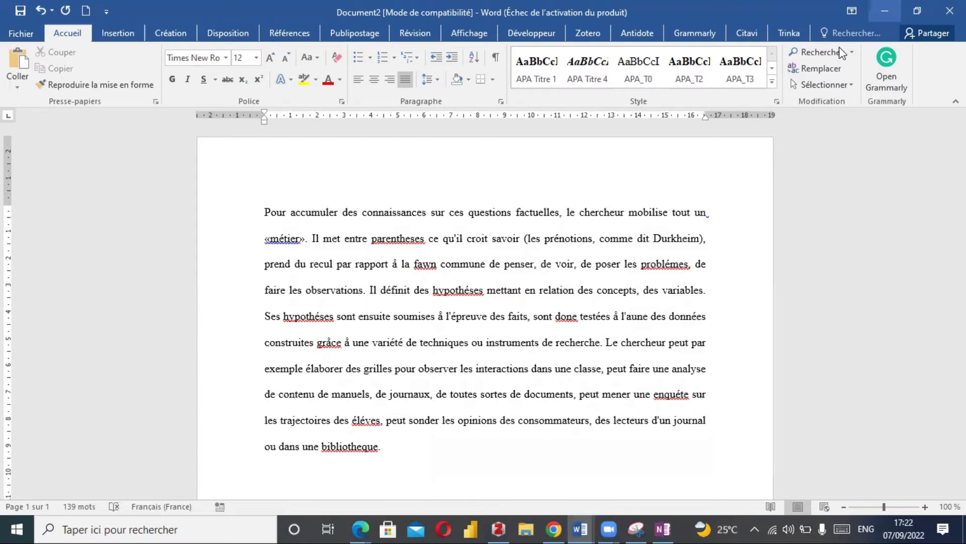
- Switch to the browser and look over the Livres search results and the book preview past the extracted paragraph
key("alt+Tab")
key("alt+Tab")
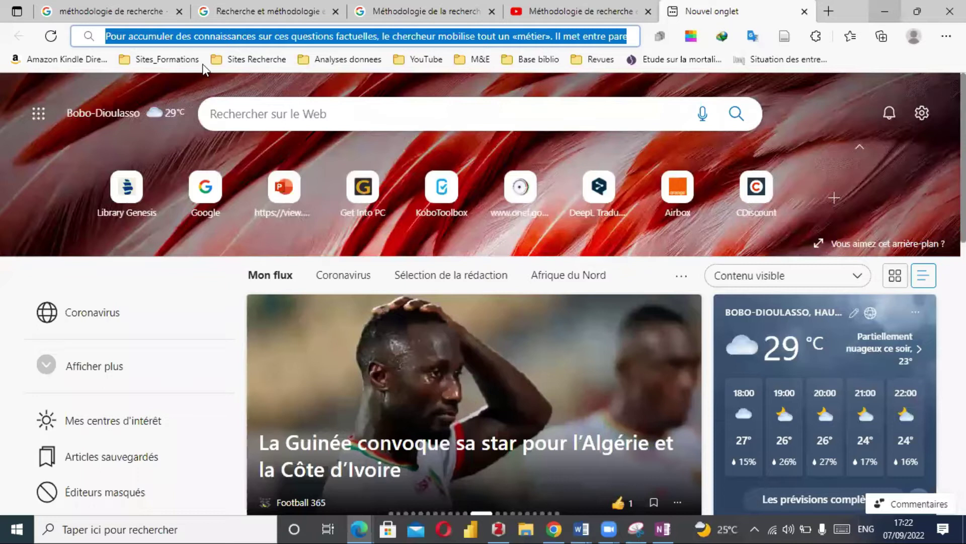
key("alt+Tab")
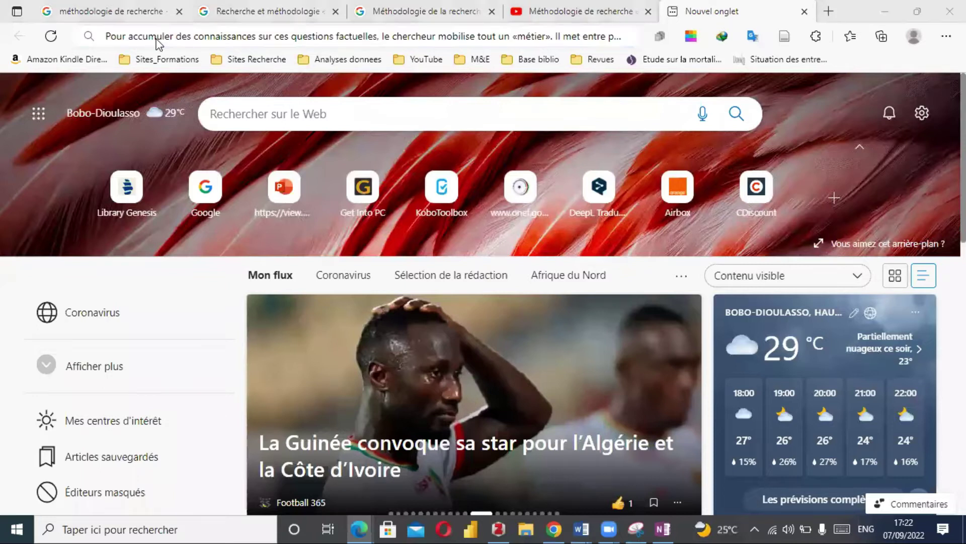
left_click(105, 11)
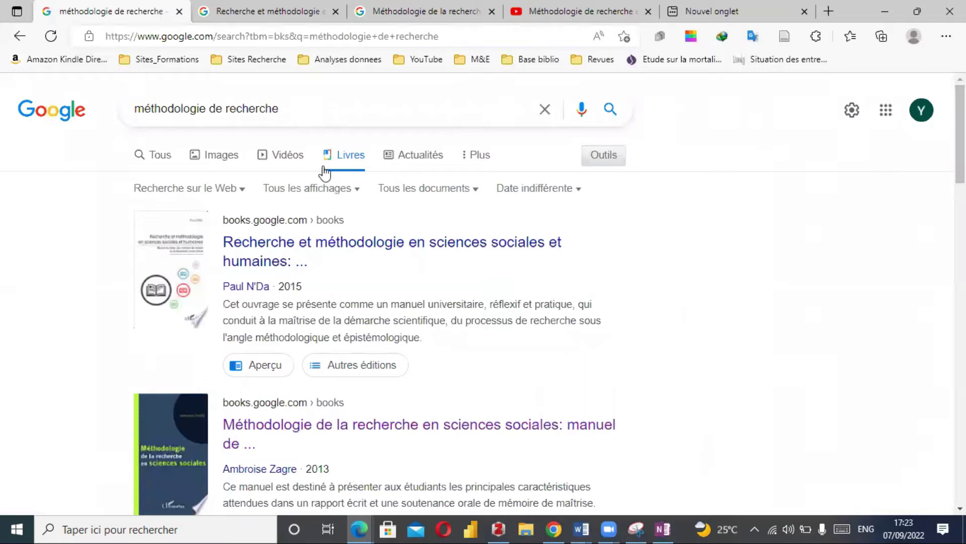
key("ctrl+Tab")
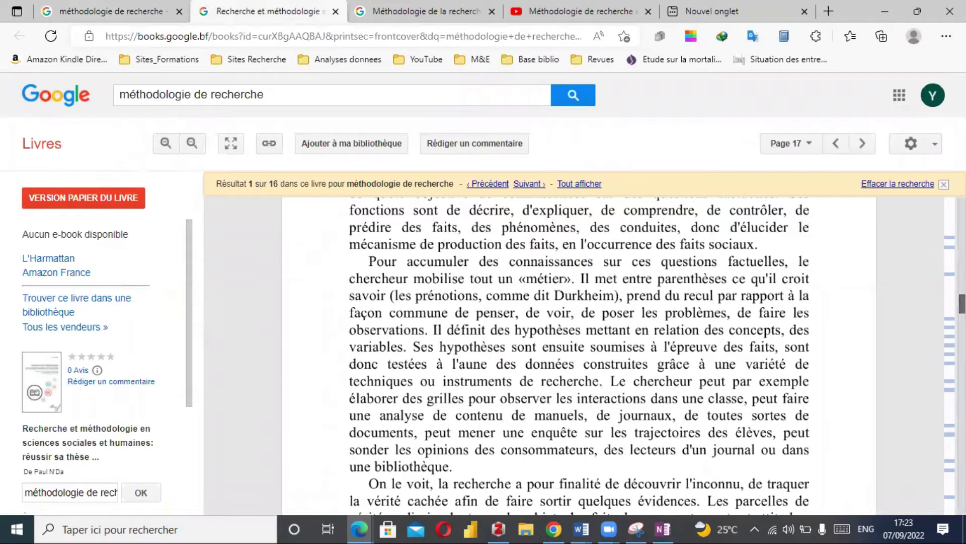
scroll(579, 352, "down", 5)
scroll(579, 352, "down", 1)
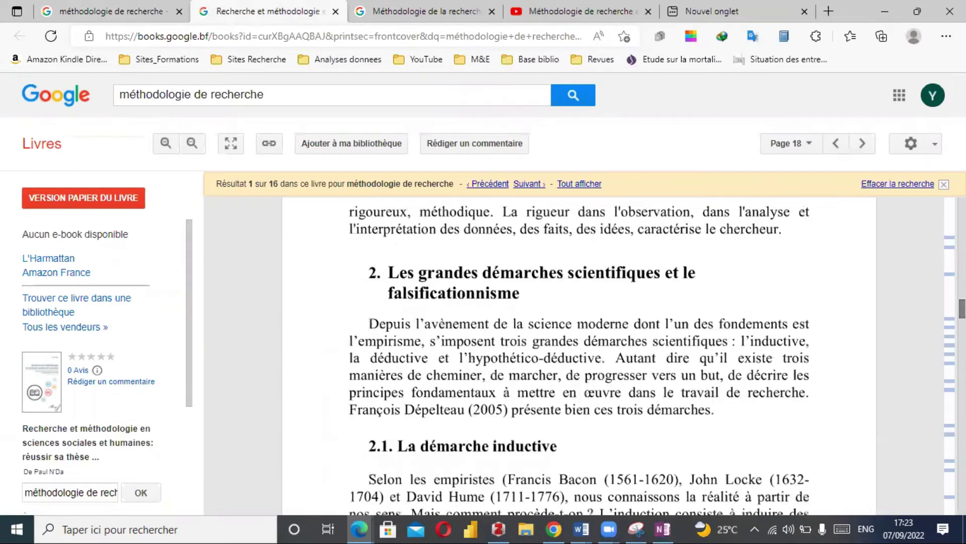
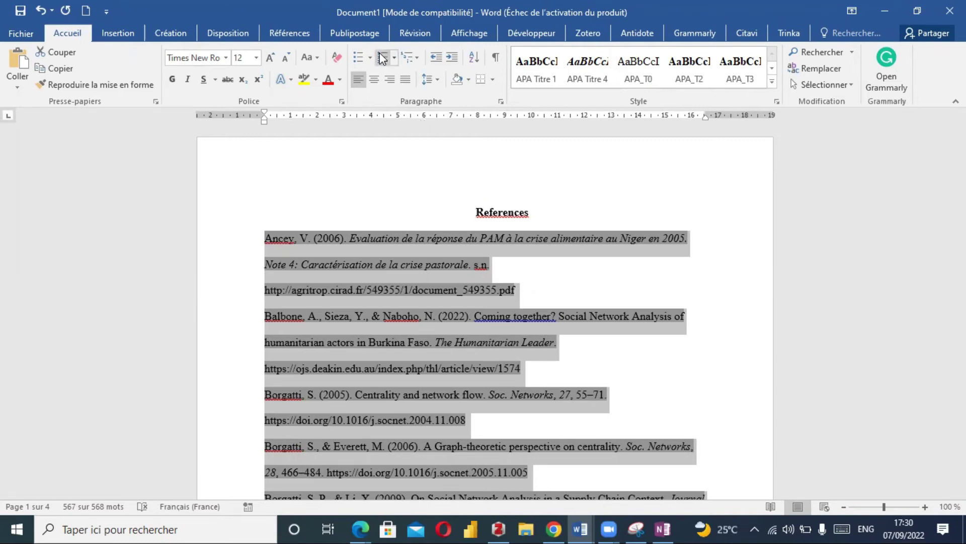
- Number the selected references, check the end of the list to count them, and remove the numbering
left_click(960, 143)
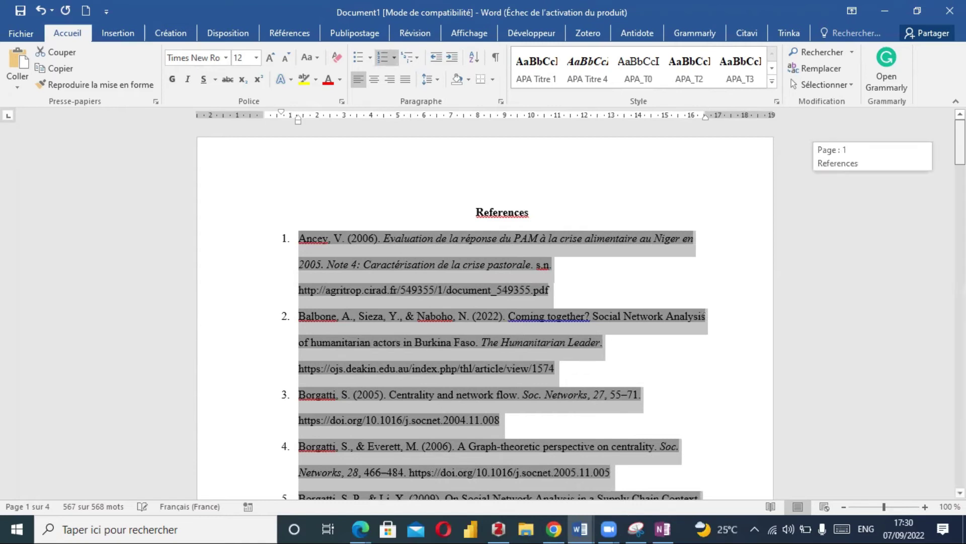
left_click_drag(959, 143, 960, 421)
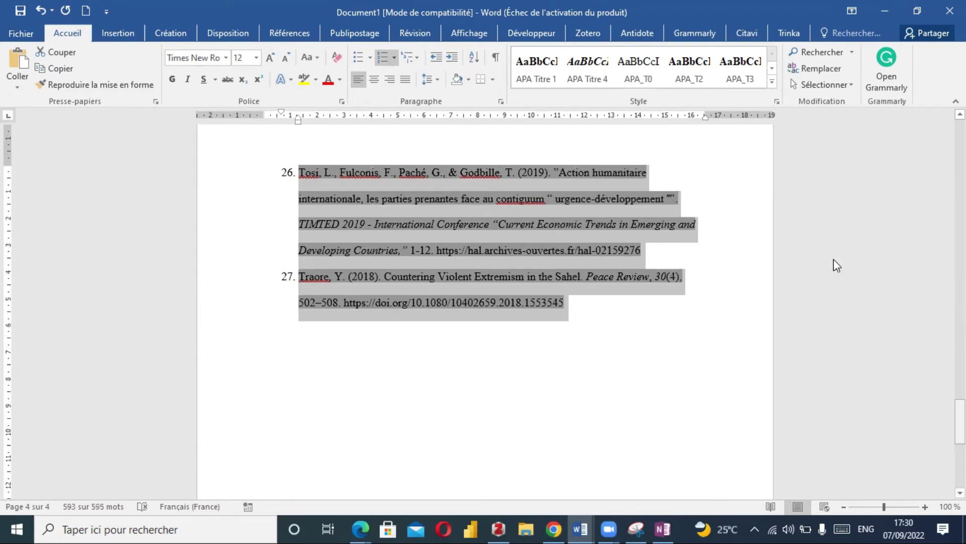
left_click(379, 59)
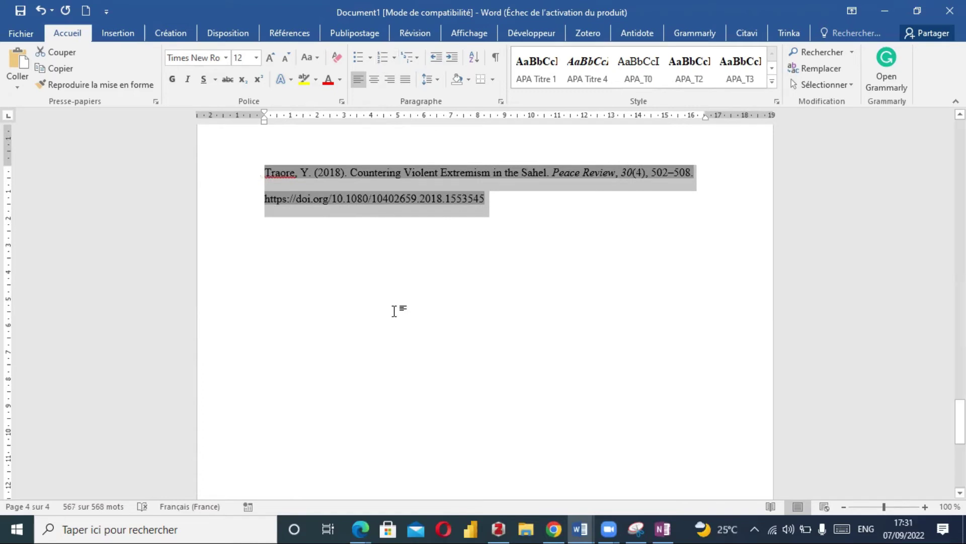
- Copy the selected references from the Word document and switch to the browser
left_click(67, 73)
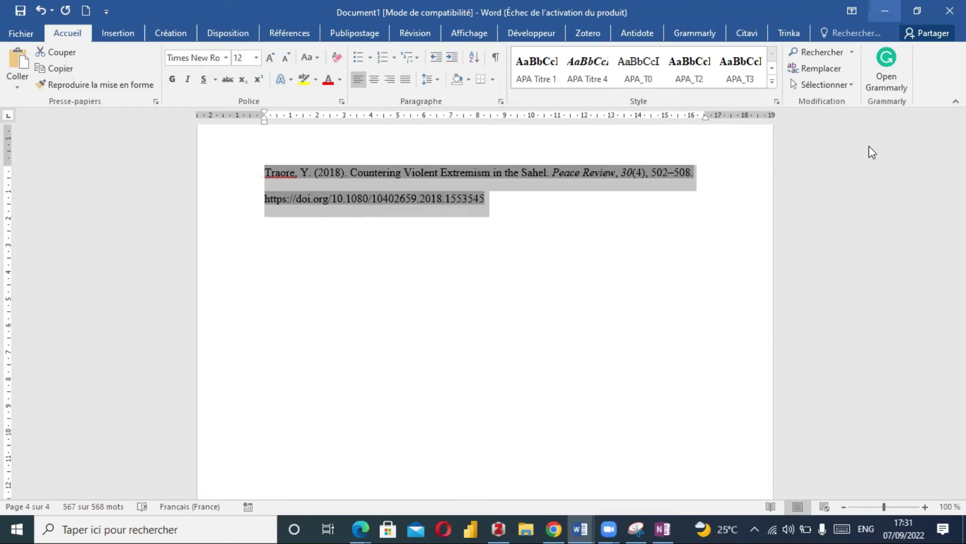
key("alt+Tab")
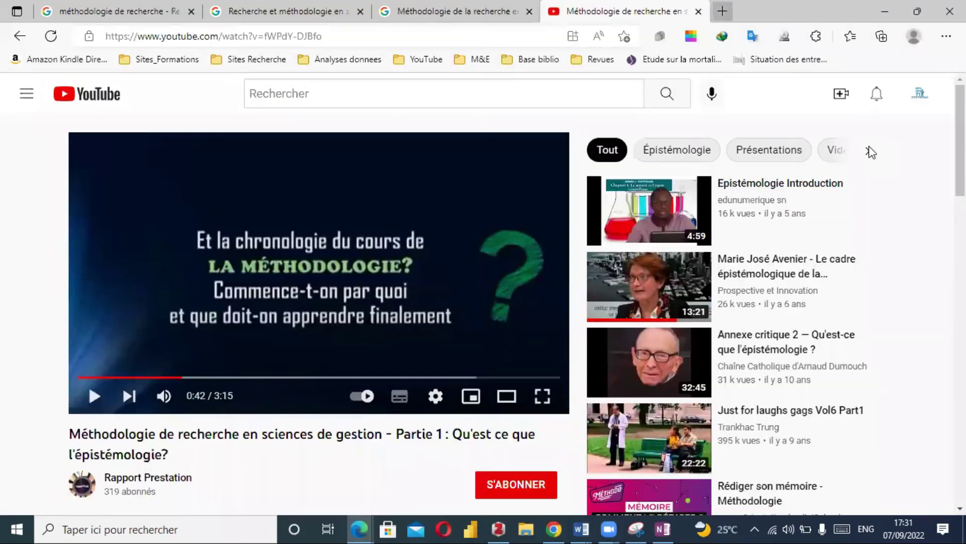
- Open AnyStyle.io from the Sites Recherche bookmarks in a new tab and translate the page into French
key("ctrl+t")
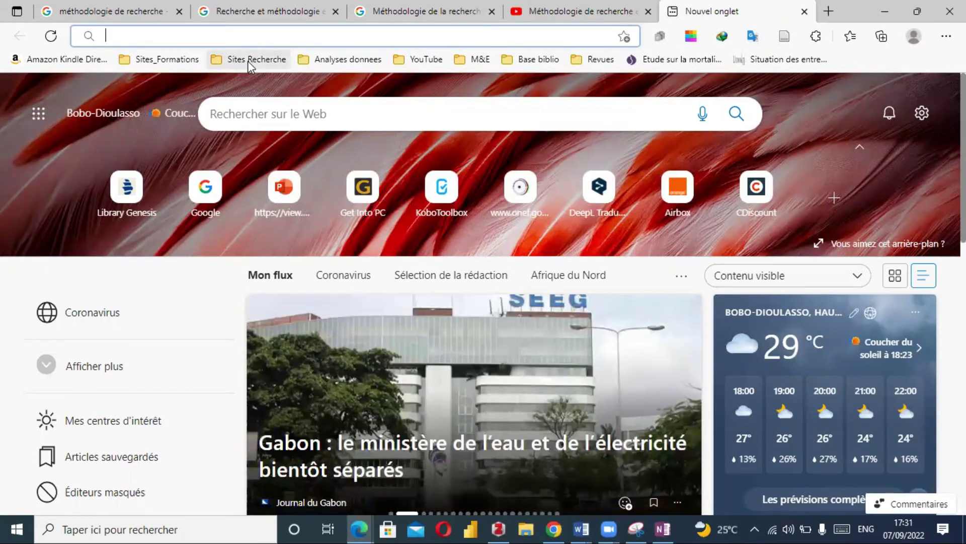
left_click(248, 61)
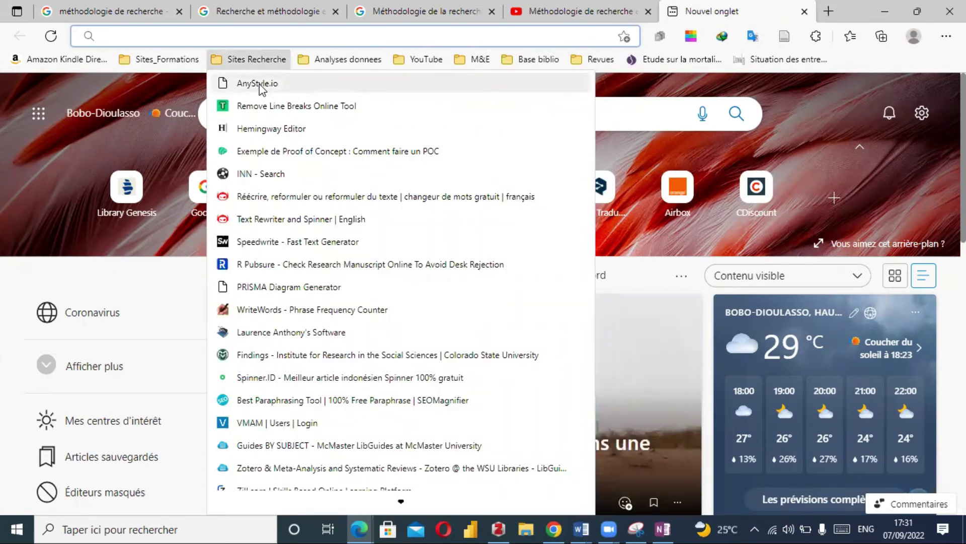
left_click(259, 86)
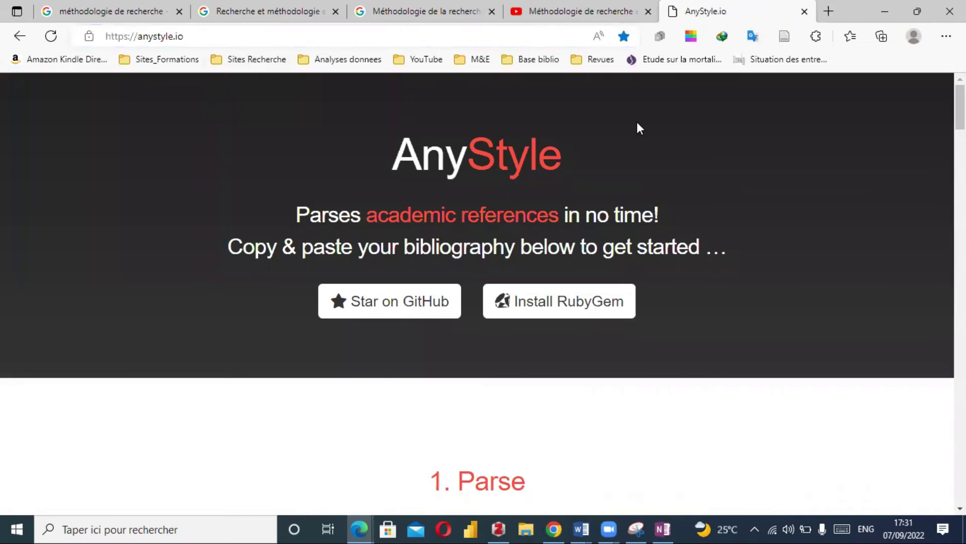
left_click(752, 37)
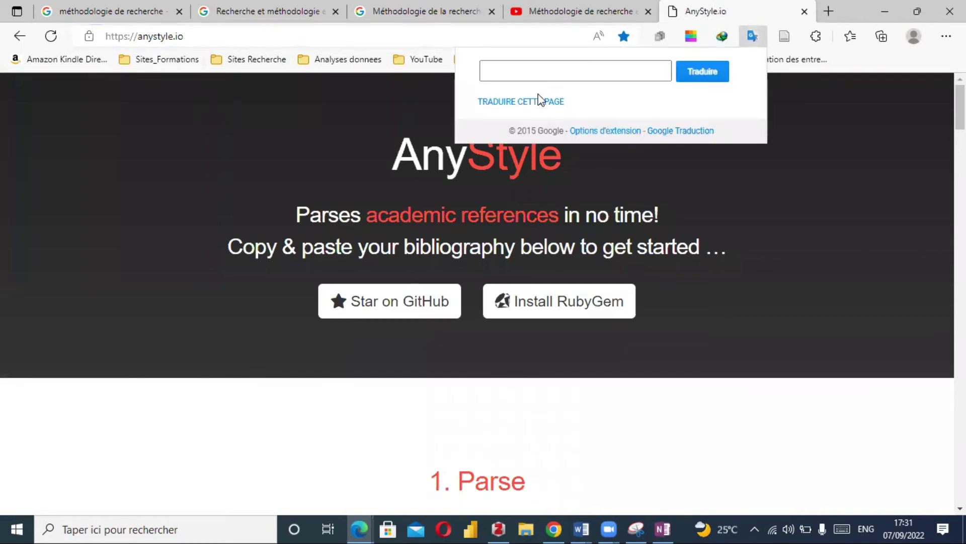
left_click(530, 101)
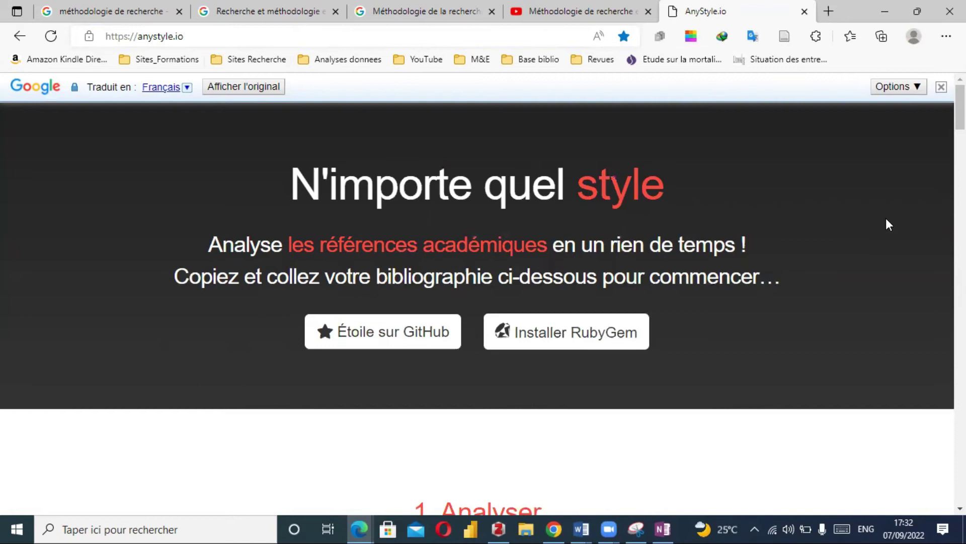
- Paste the copied references into the Analyser section's text area and parse them
scroll(477, 302, "down", 1)
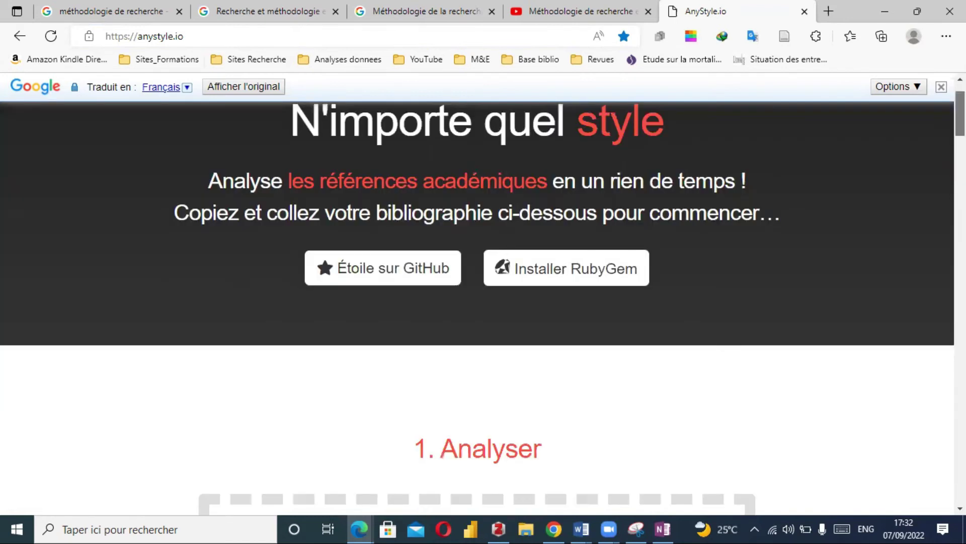
scroll(554, 242, "down", 4)
left_click(420, 236)
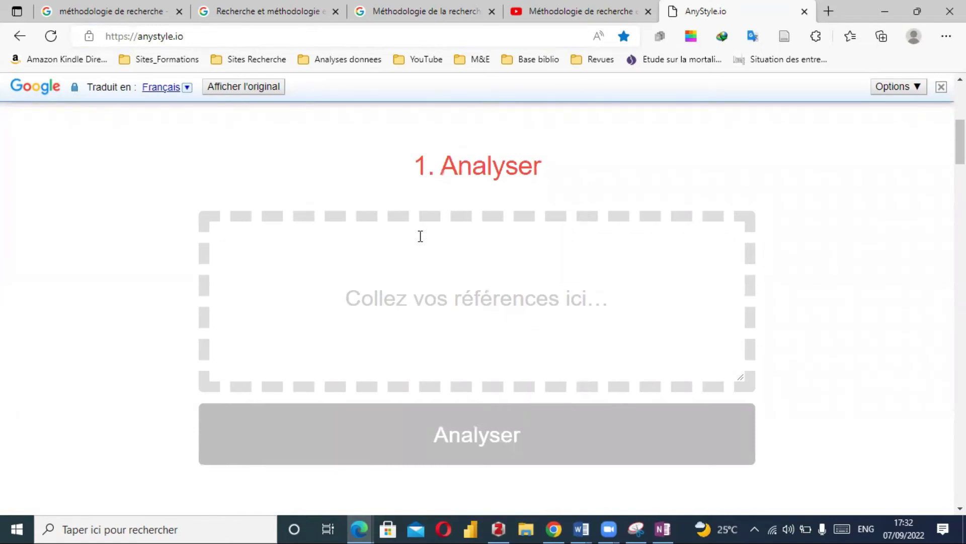
key("ctrl+v")
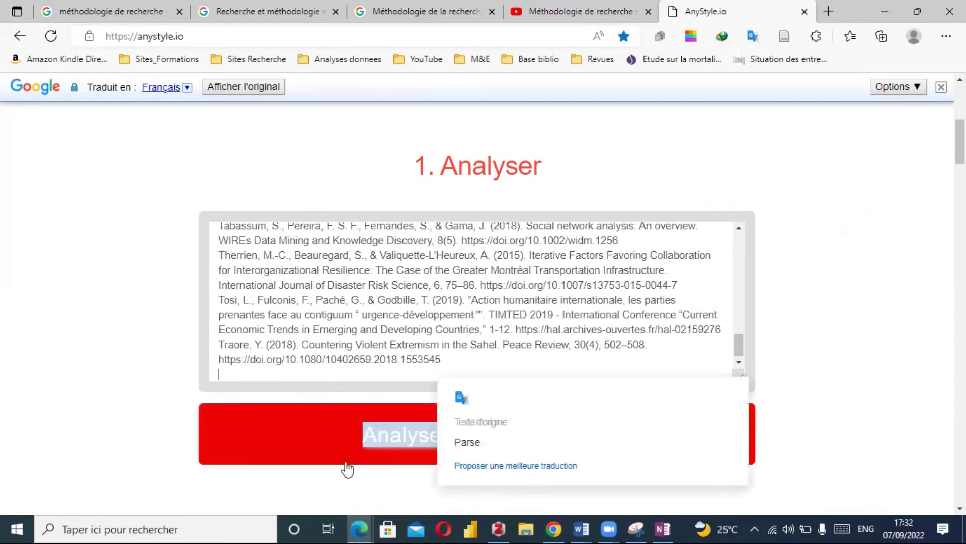
left_click(403, 436)
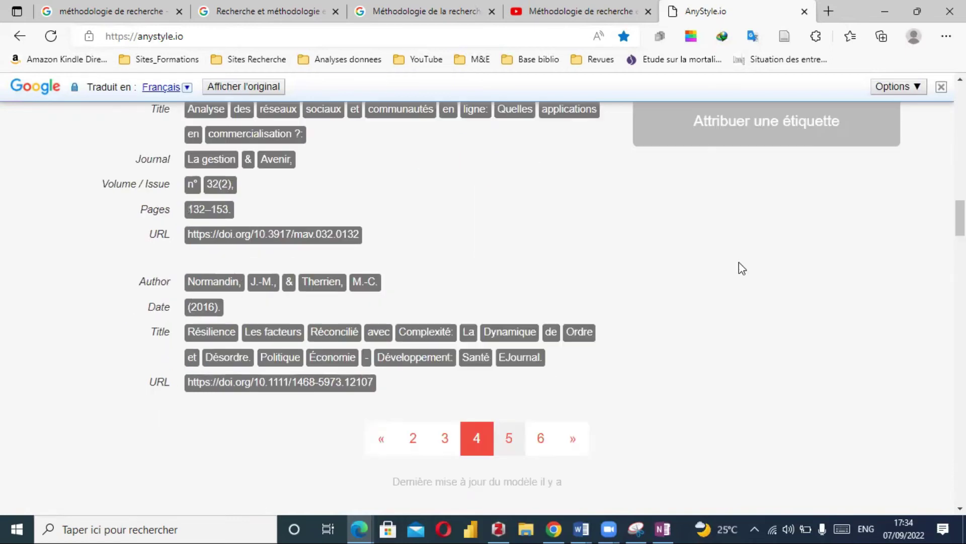
- Review the parsed reference fields and save the references in BibTeX format
scroll(392, 302, "up", 2)
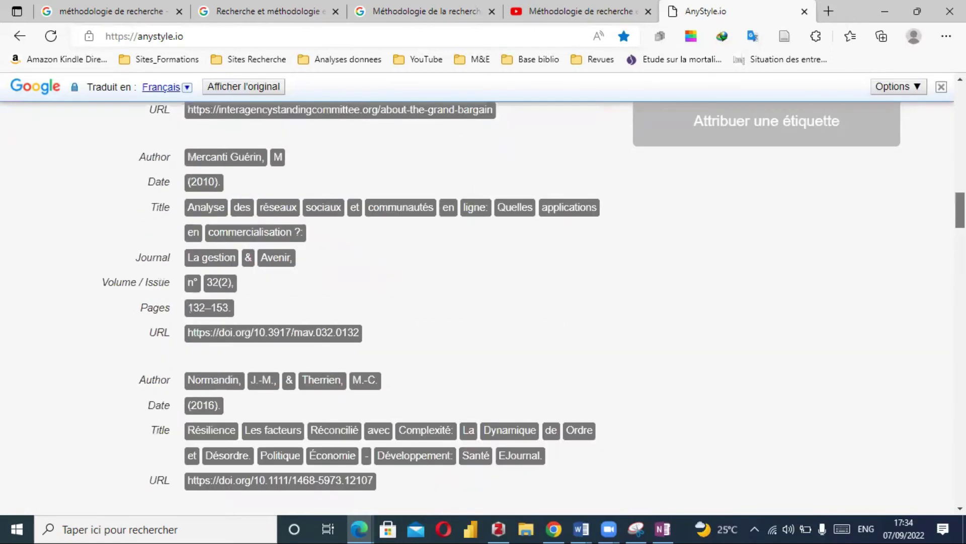
scroll(784, 201, "up", 1)
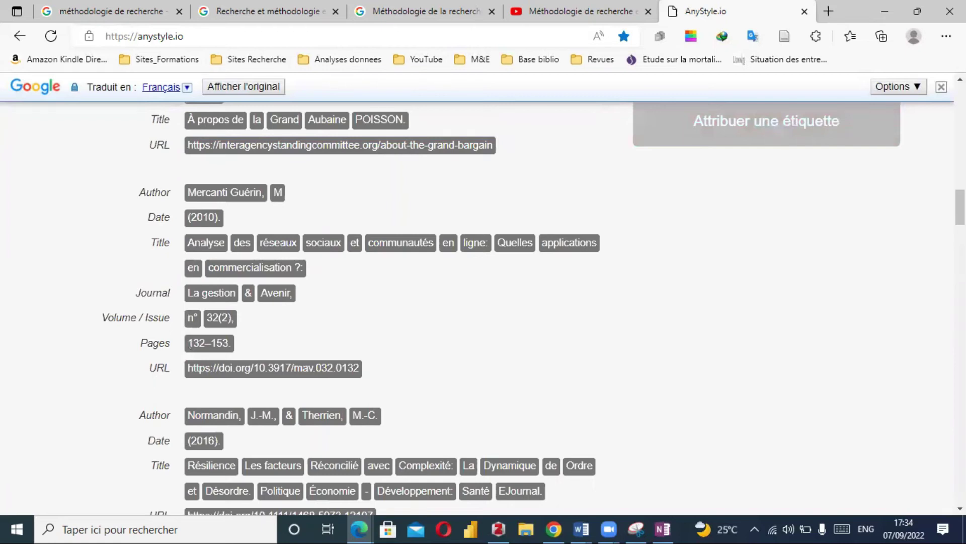
scroll(535, 308, "down", 1)
scroll(483, 302, "down", 5)
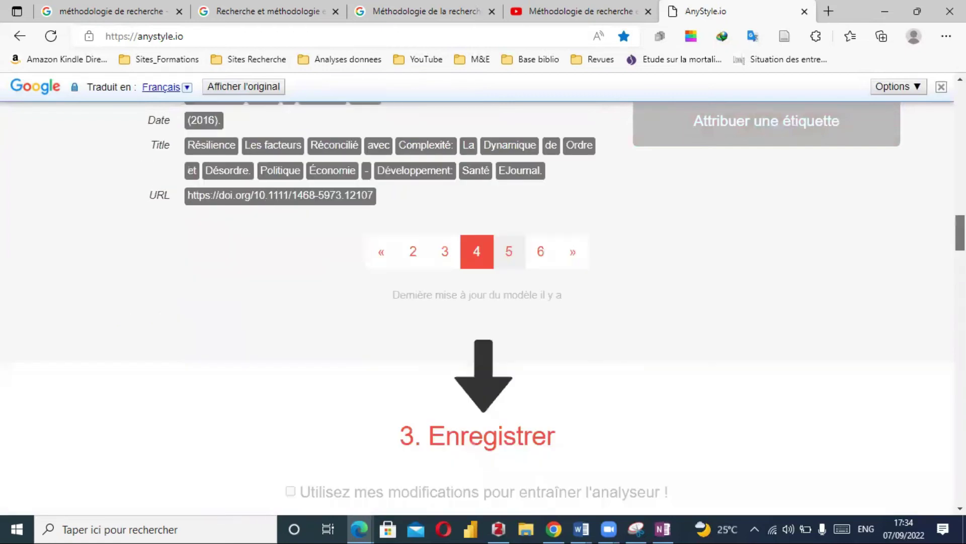
scroll(484, 302, "down", 2)
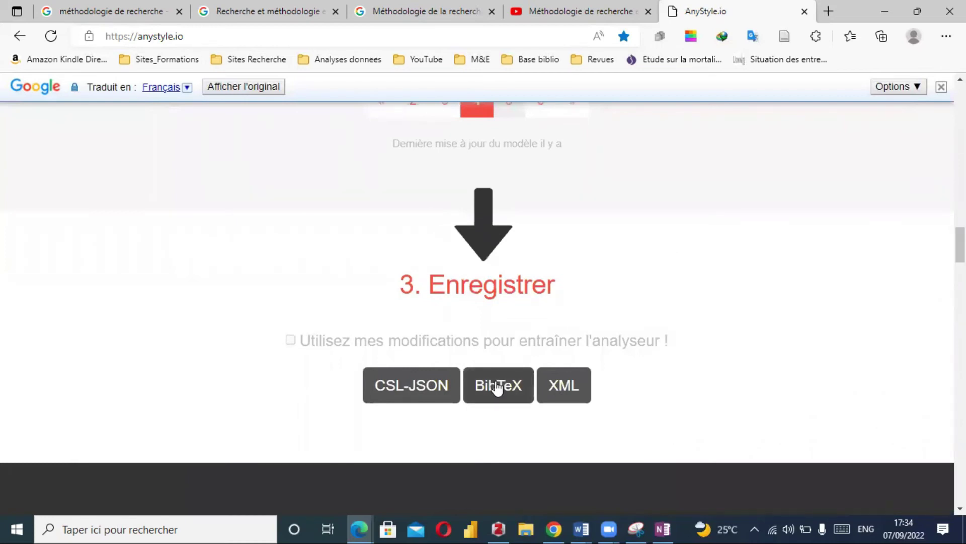
mouse_move(496, 388)
left_click(490, 383)
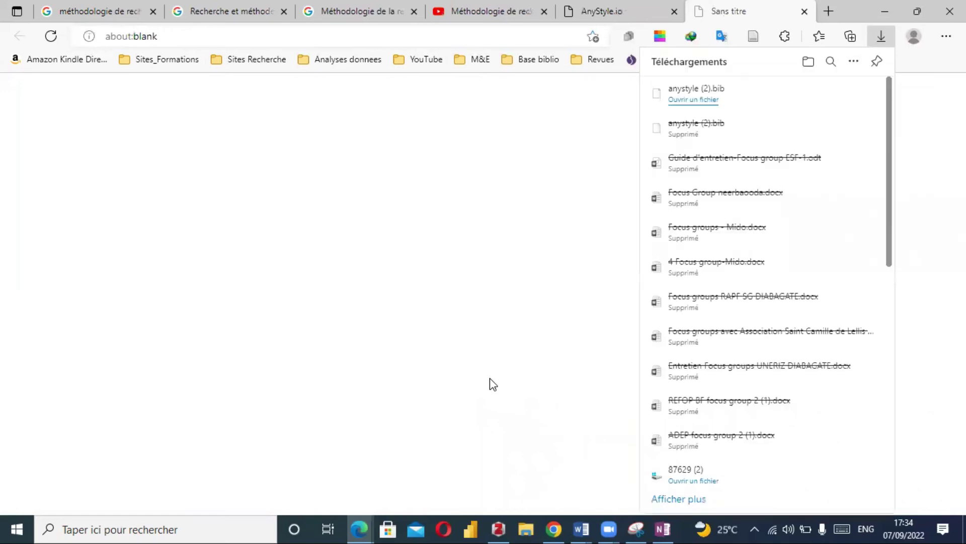
- Show the downloaded anystyle (2).bib in its folder and move it to the Bureau folder
mouse_move(779, 101)
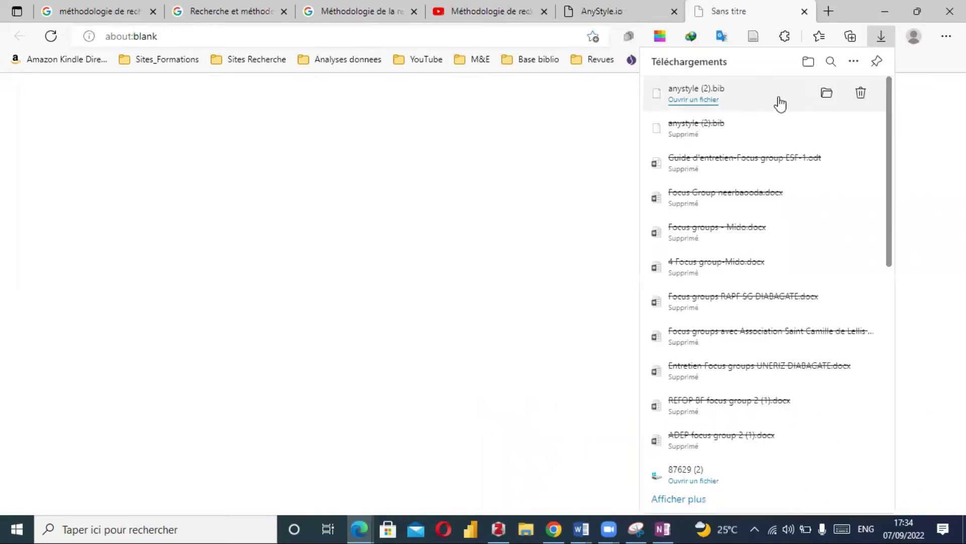
left_click(822, 94)
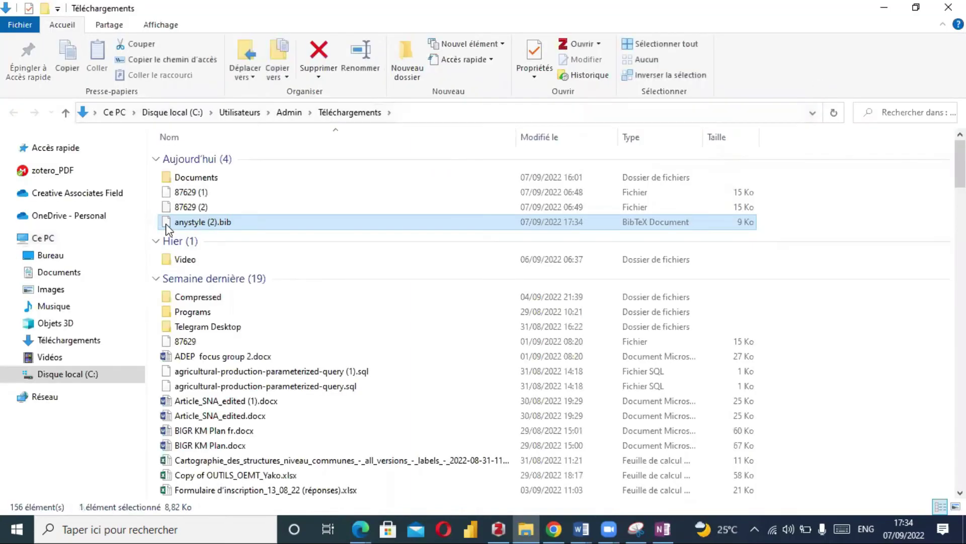
left_click_drag(167, 227, 108, 254)
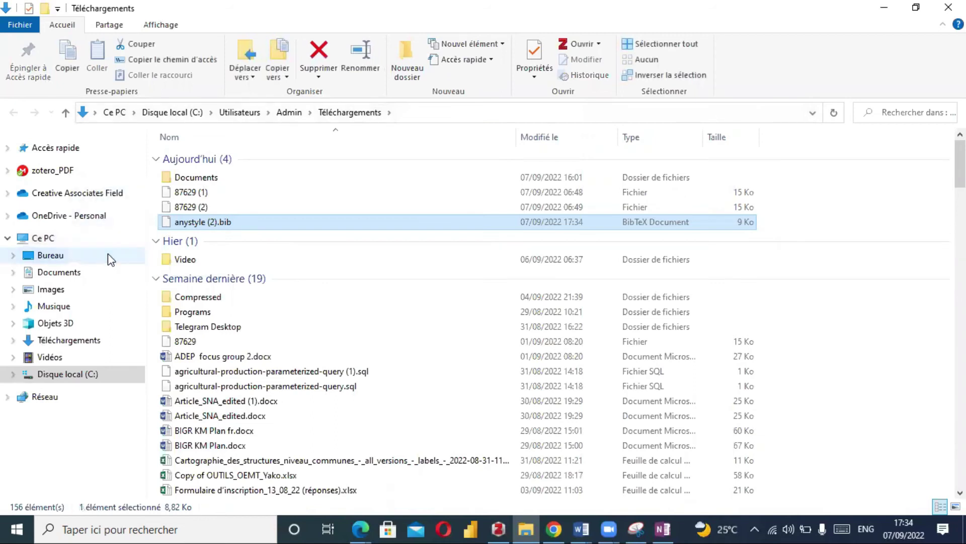
- Open the Bureau folder and sort its contents by modification date, newest first
left_click(68, 259)
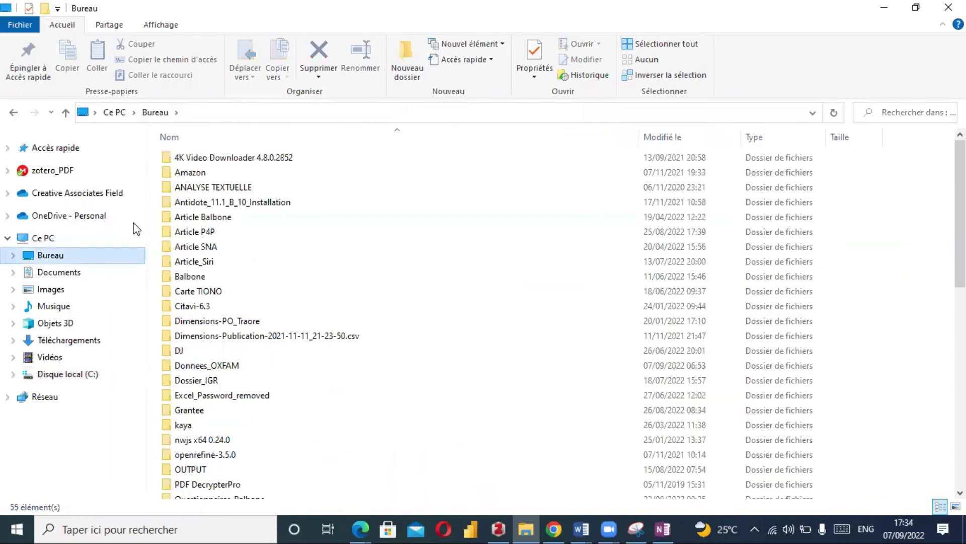
left_click(304, 137)
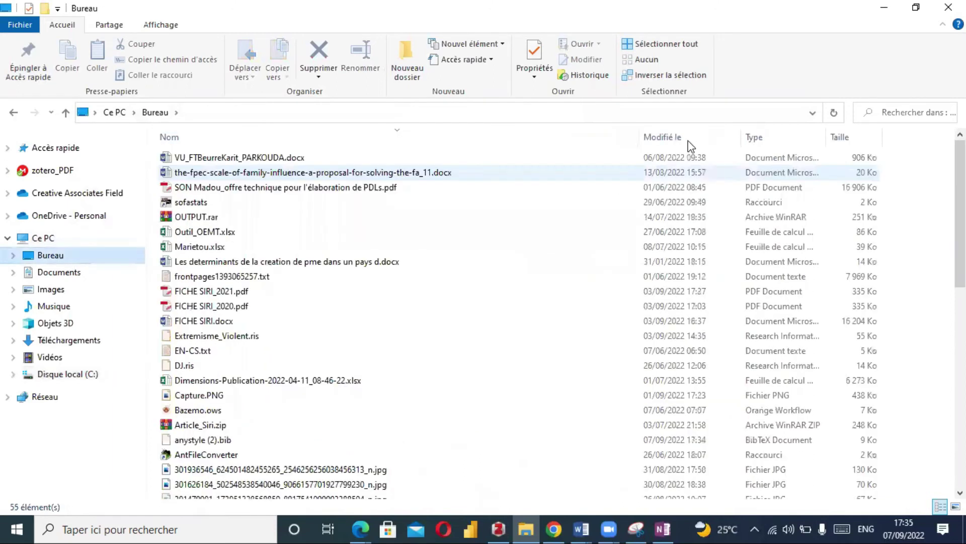
left_click(691, 144)
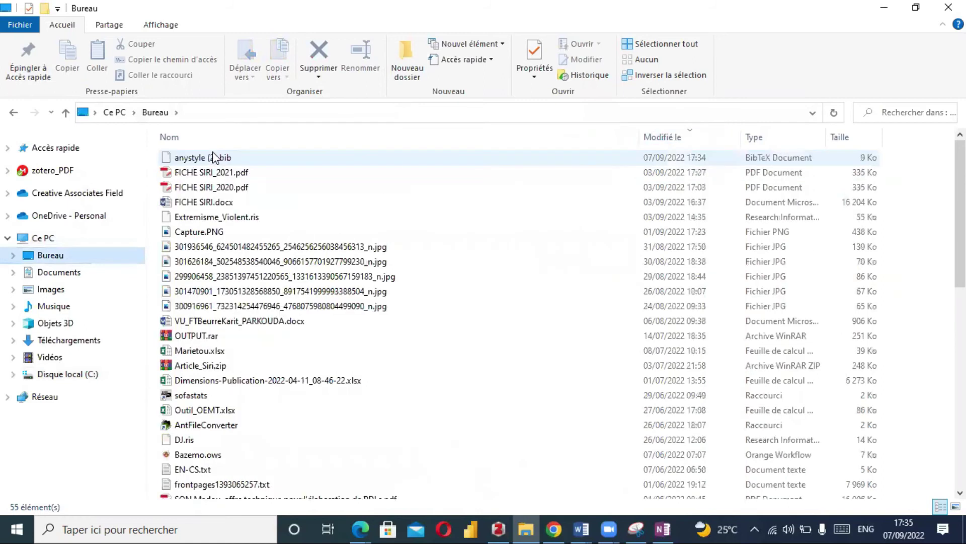
- Rename the anystyle (2).bib file as Essai_biblio.bib
left_click(213, 159)
left_click(213, 159)
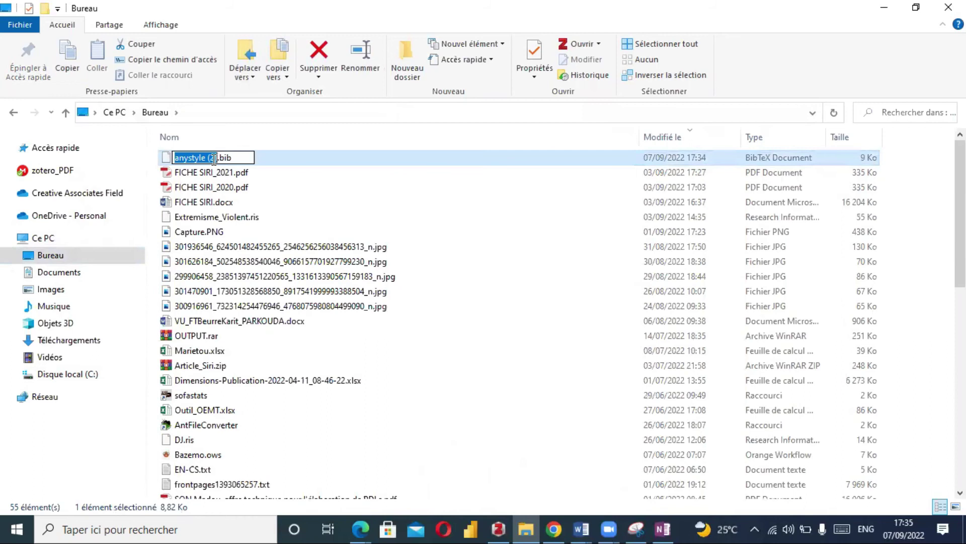
type("Esa")
key("BackSpace")
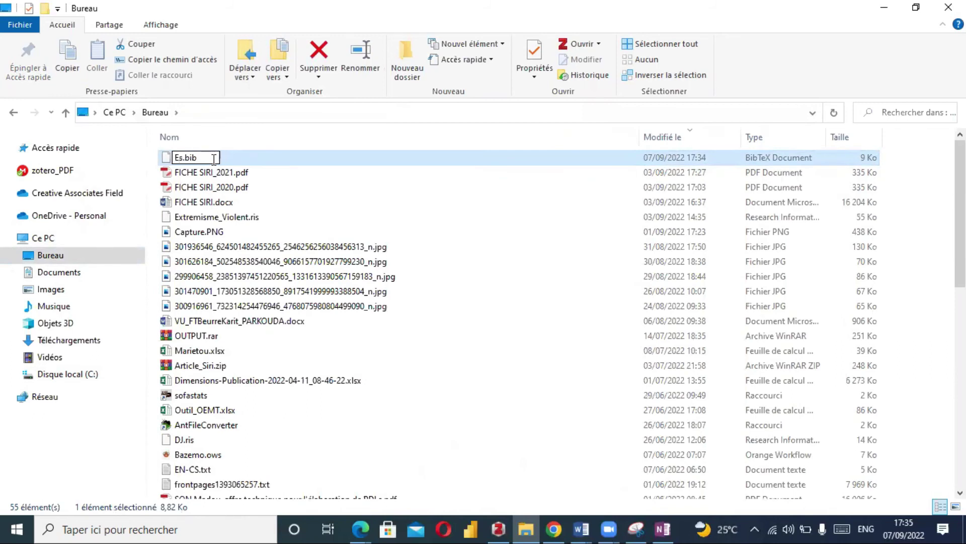
type("sai_bib")
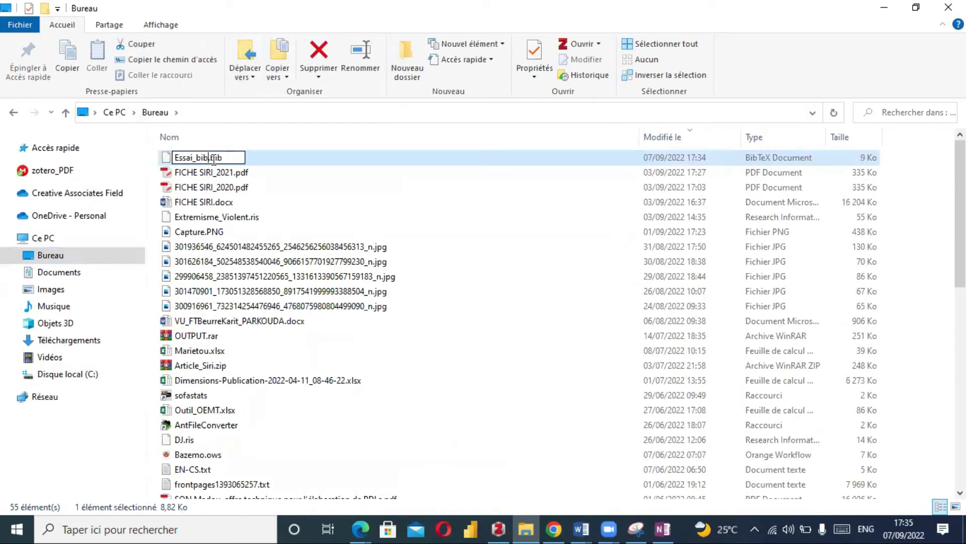
type("lio")
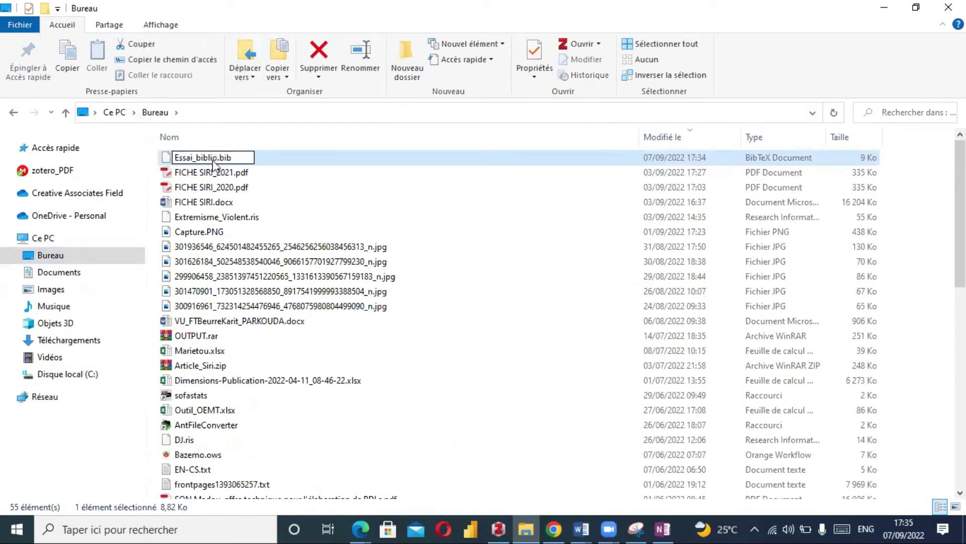
key("Return")
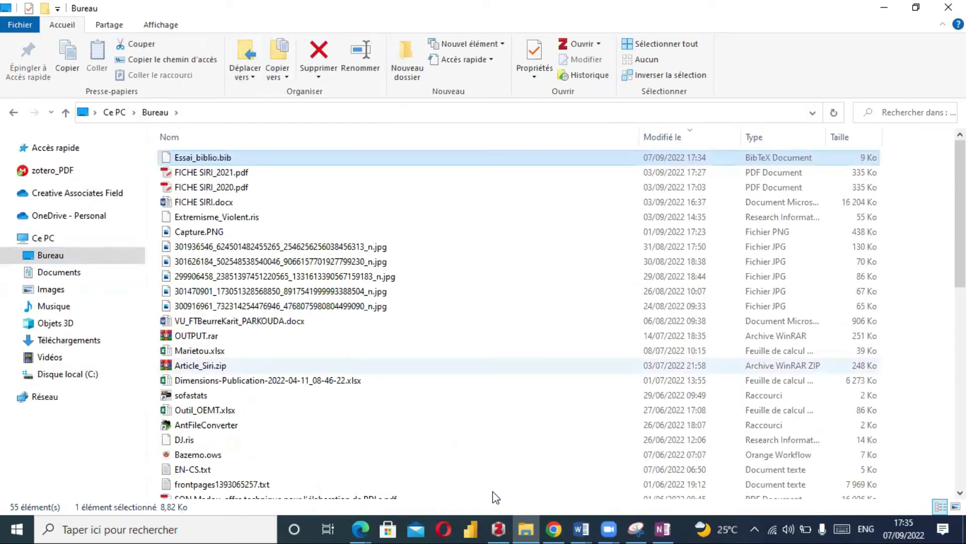
- Switch to Zotero, select the Coauthorship group library and expand it
left_click(497, 527)
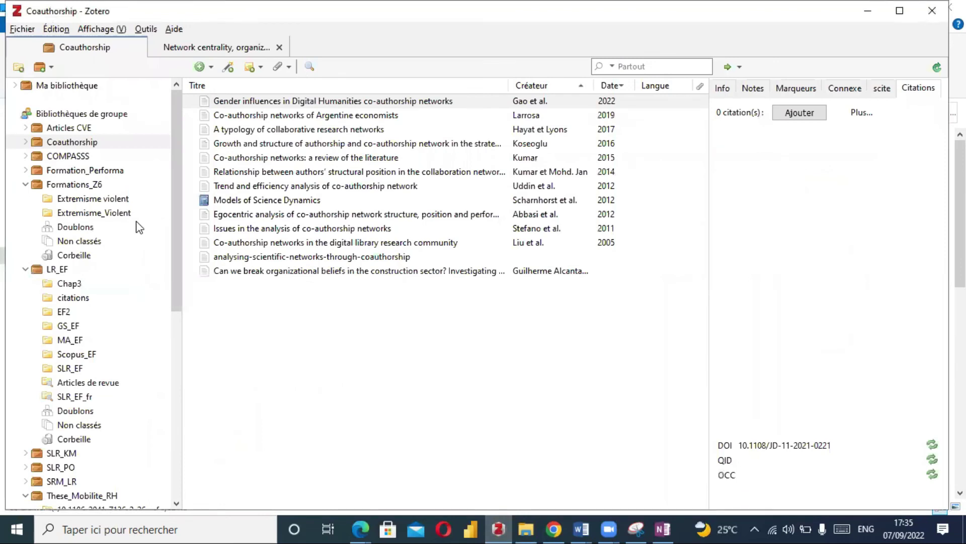
left_click(59, 141)
key("Right")
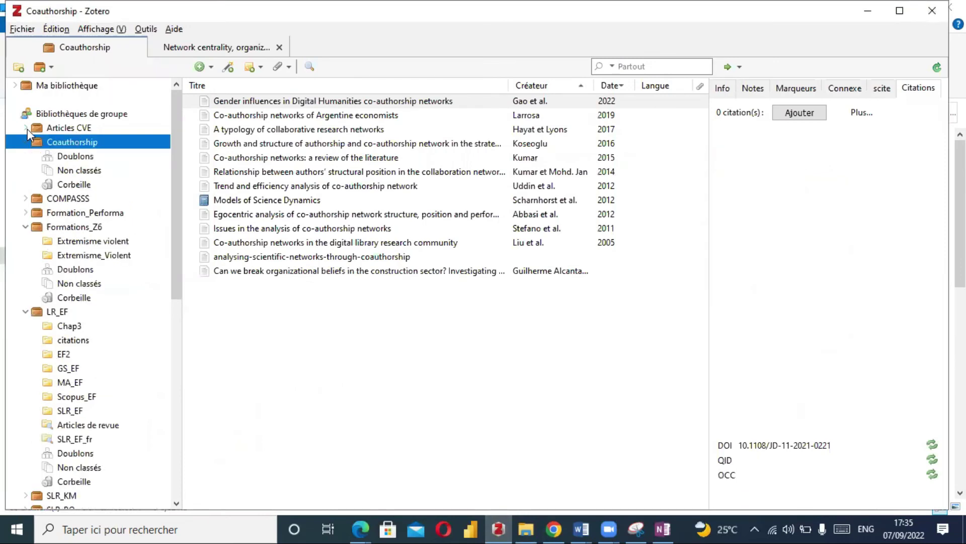
- Import Essai_biblio.bib from the Bureau folder into a new collection, copying files to the Zotero storage folder
left_click(23, 29)
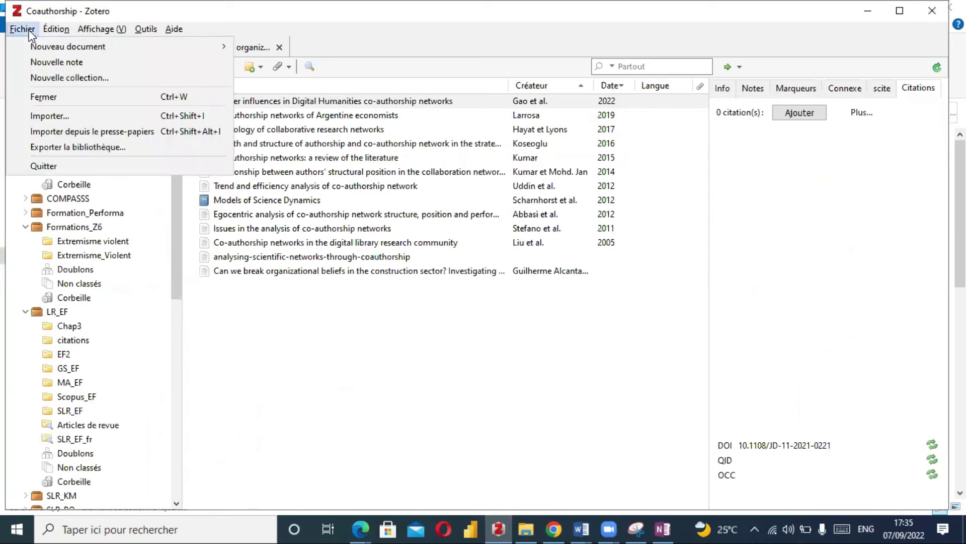
left_click(62, 117)
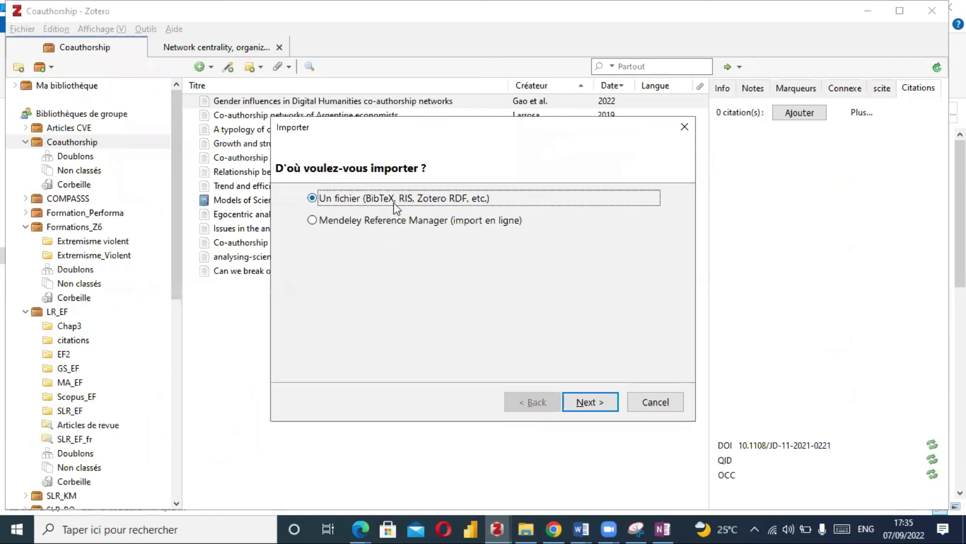
left_click(592, 400)
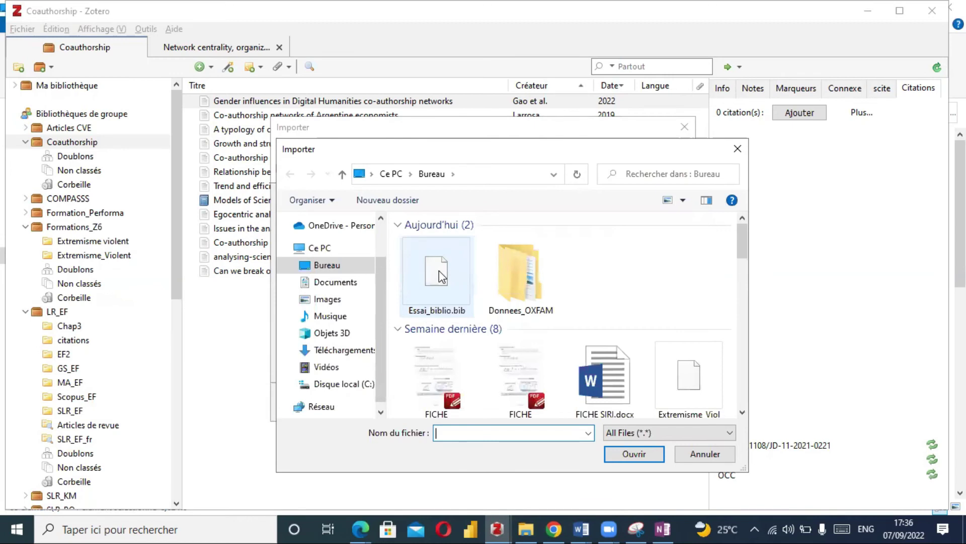
double_click(439, 271)
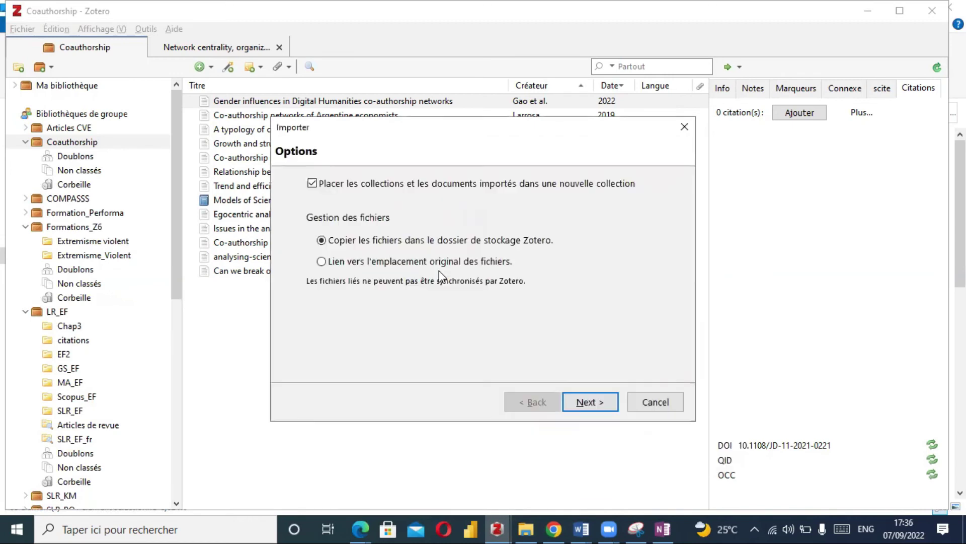
left_click(593, 402)
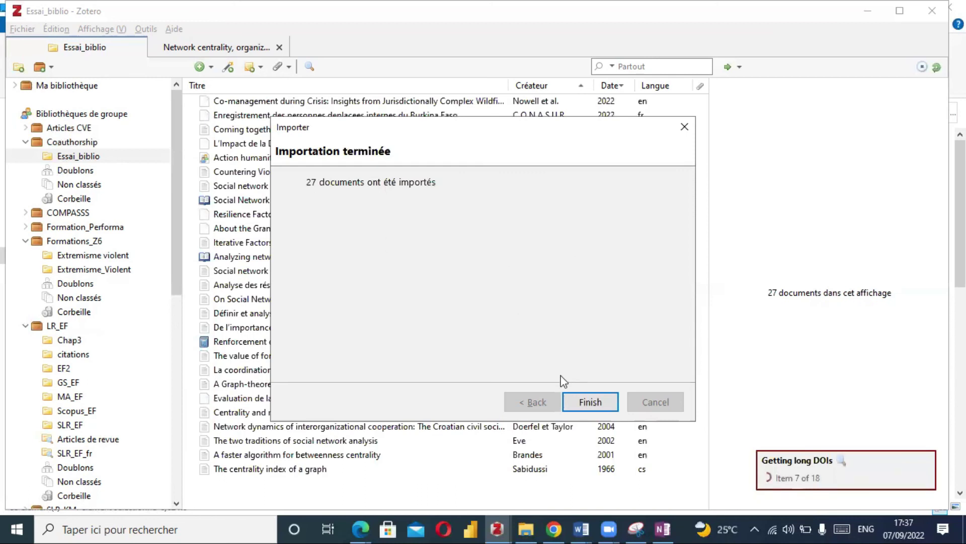
left_click(595, 408)
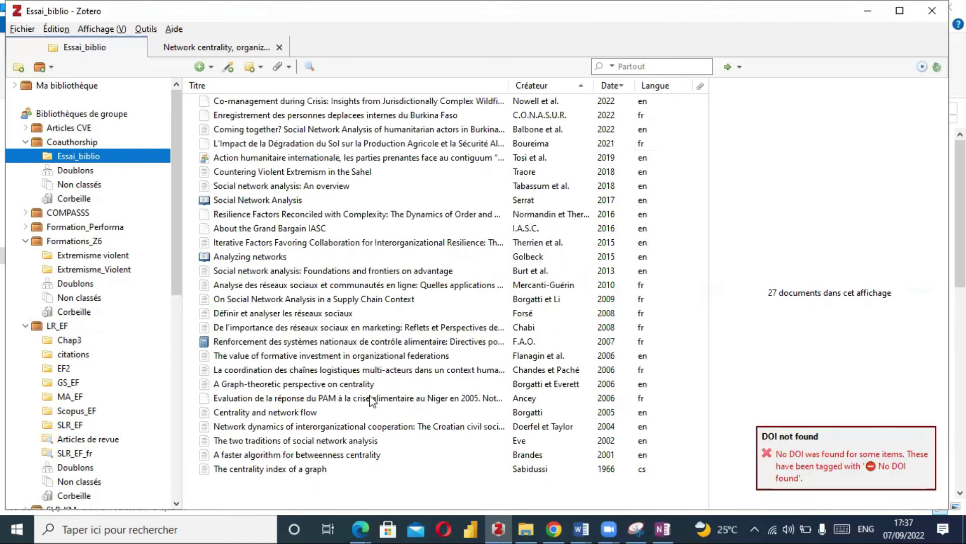
- Examine the reference list in the Word document against the items imported into Zotero
left_click(582, 529)
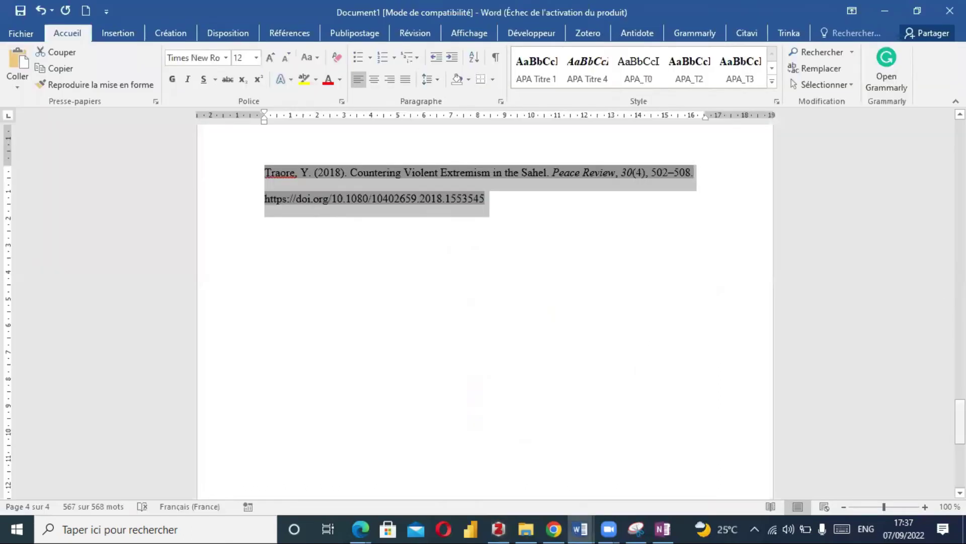
left_click_drag(961, 420, 604, 182)
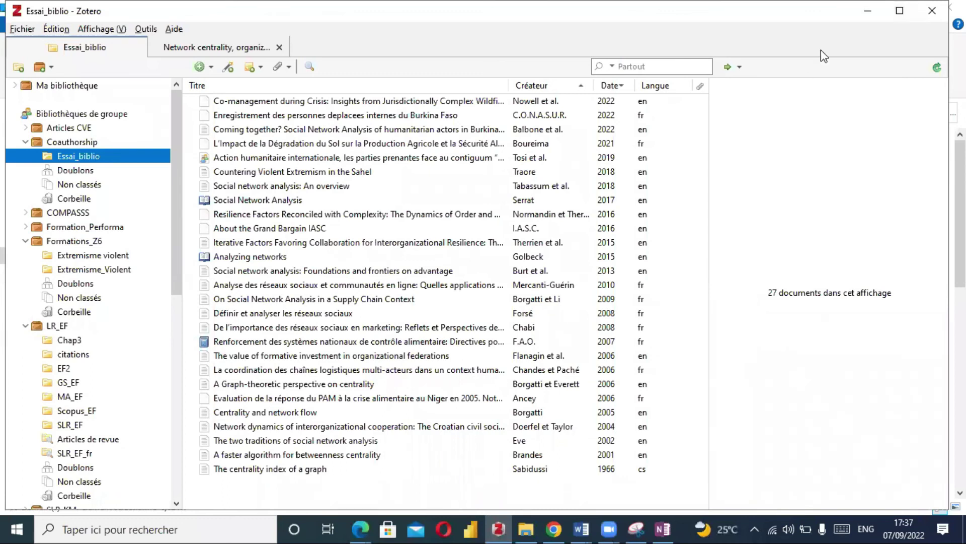
- Switch to the browser, close the blank download tab and return to the start of the AnyStyle page
key("alt+Tab")
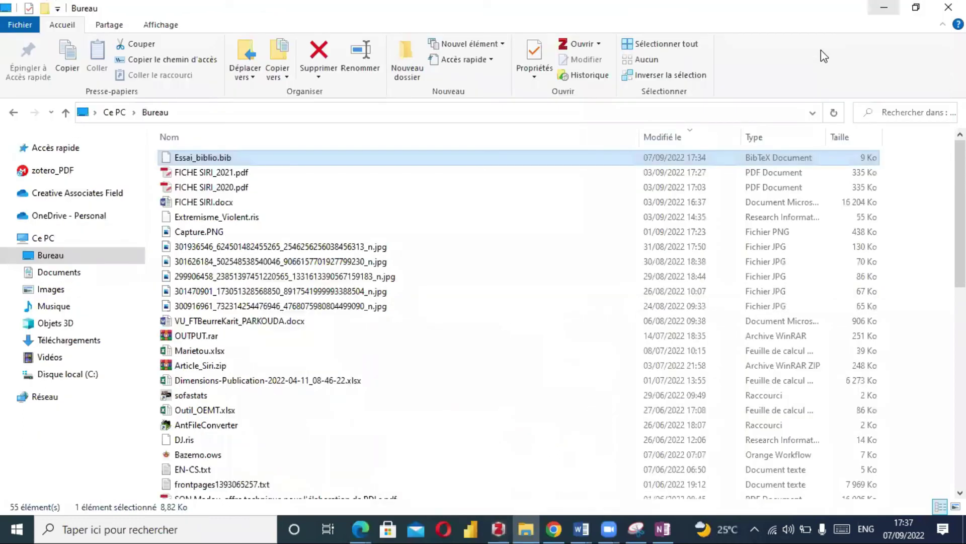
key("alt+Tab")
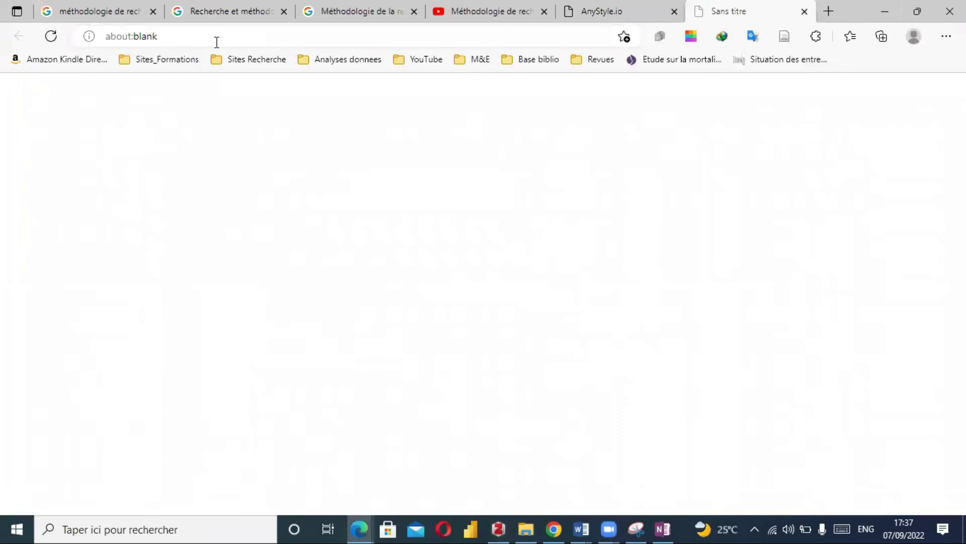
key("ctrl+w")
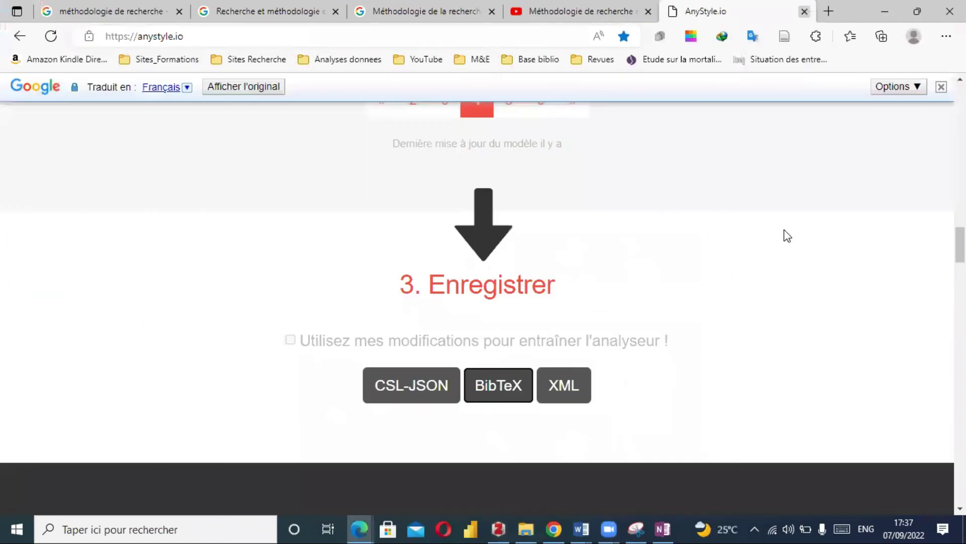
scroll(484, 302, "up", 5)
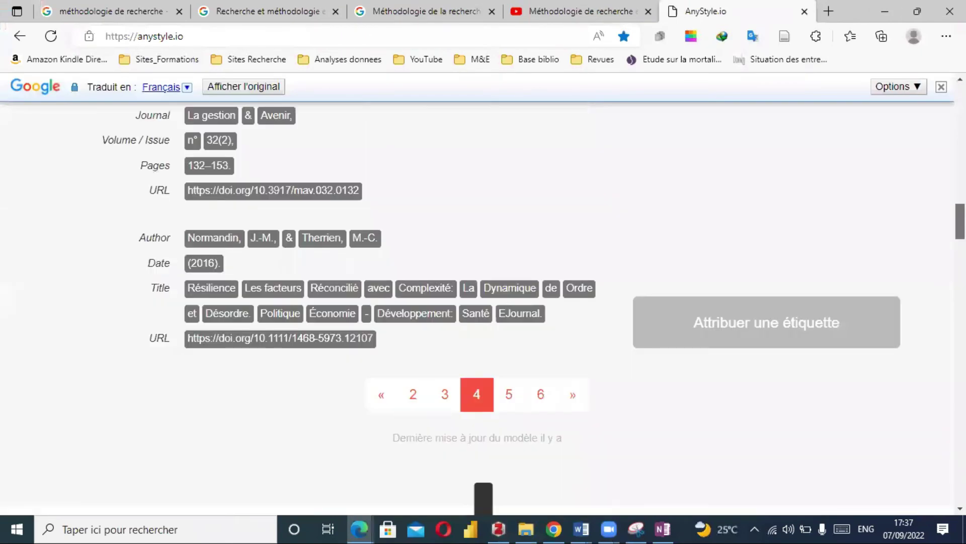
scroll(483, 302, "up", 14)
scroll(483, 302, "up", 10)
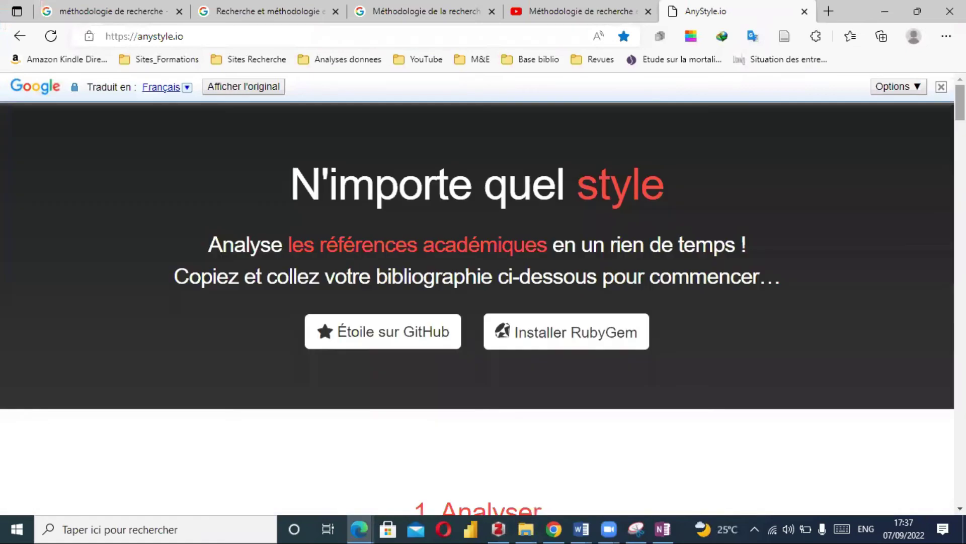
- Switch to the Word document and insert three blank lines above the References heading
key("super+d")
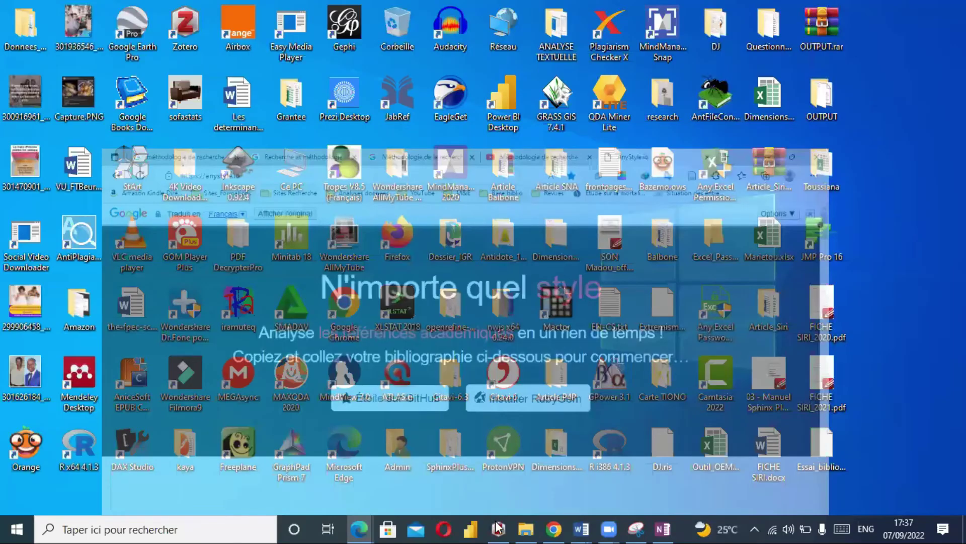
left_click(498, 527)
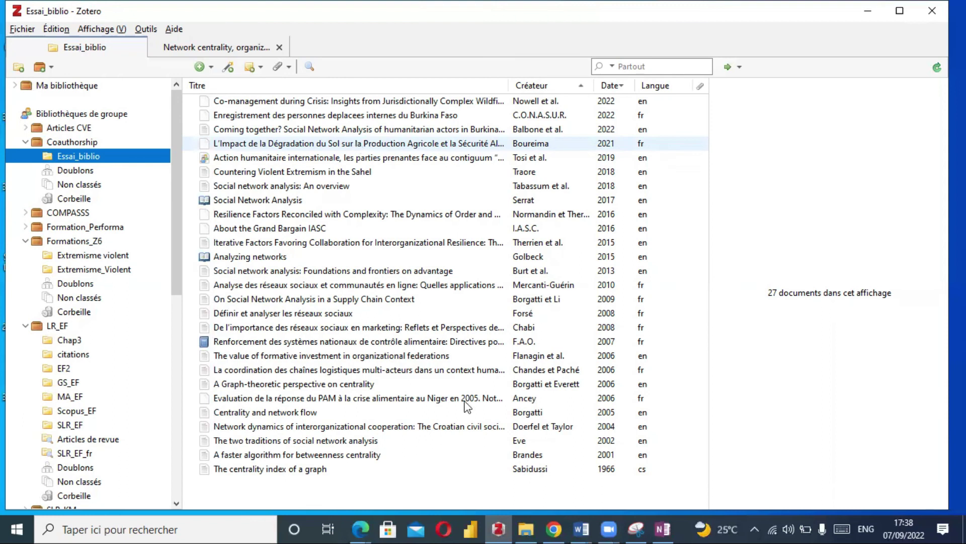
left_click(582, 528)
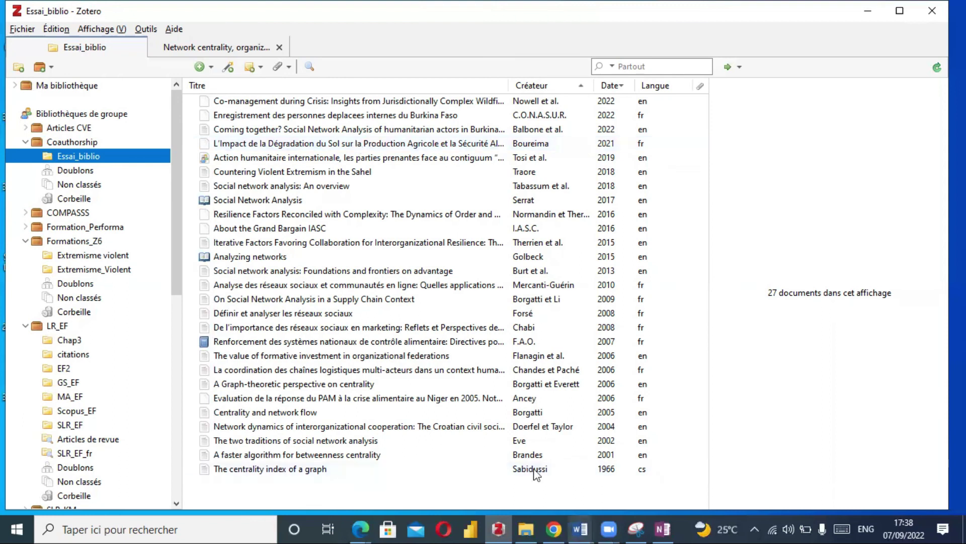
left_click(536, 472)
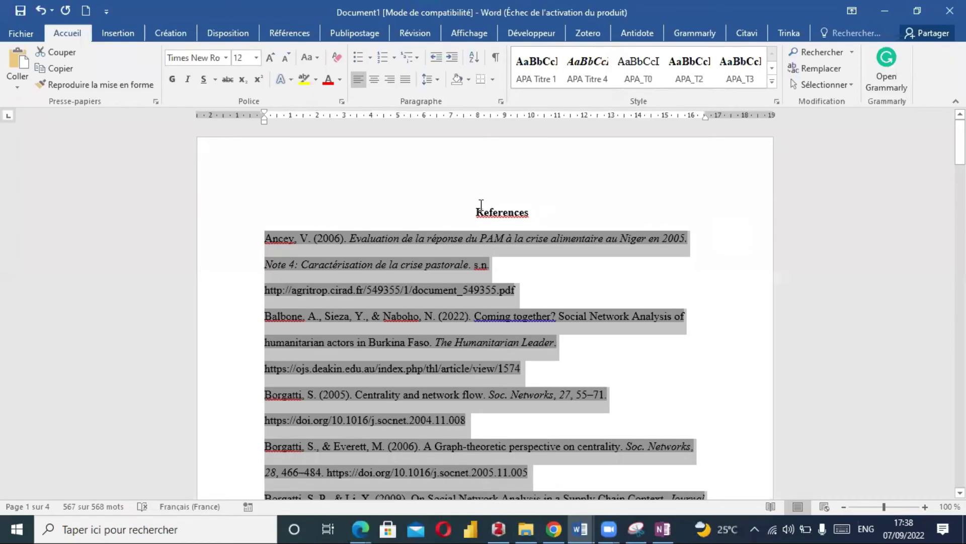
left_click(440, 183)
key("Return")
key("Return")
key("Return")
left_click(411, 187)
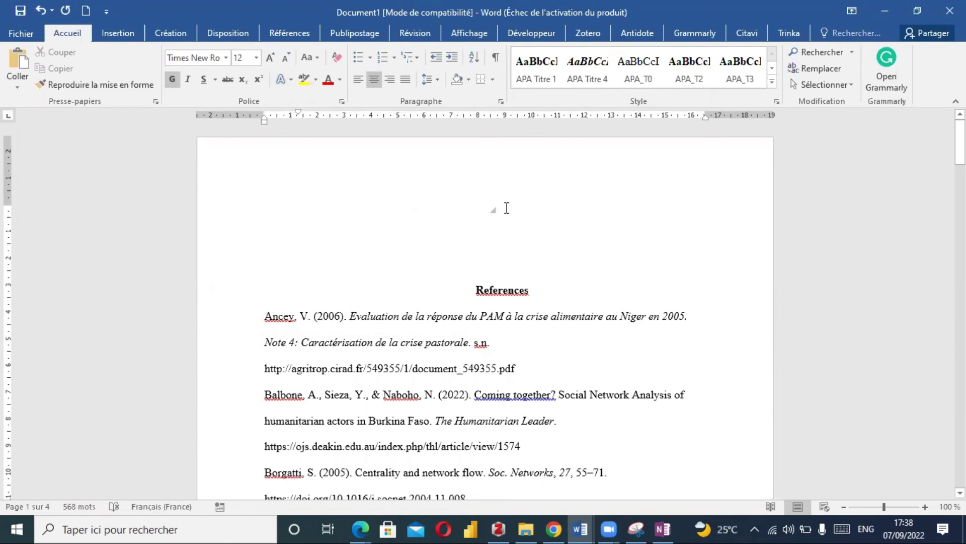
- Start a Zotero citation on the first blank line above References, using American Psychological Association (APA) 7th edition, English (US), stored as fields
triple_click(287, 316)
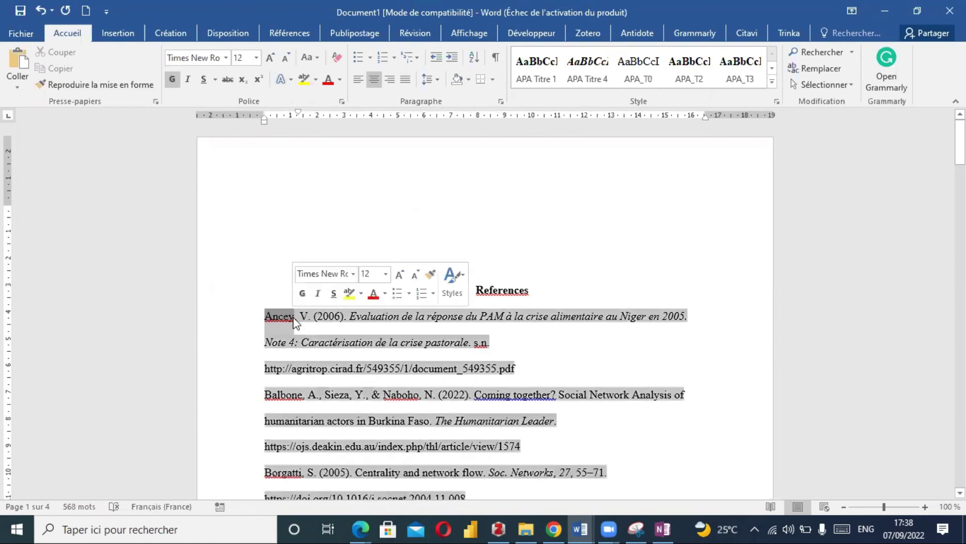
left_click(355, 191)
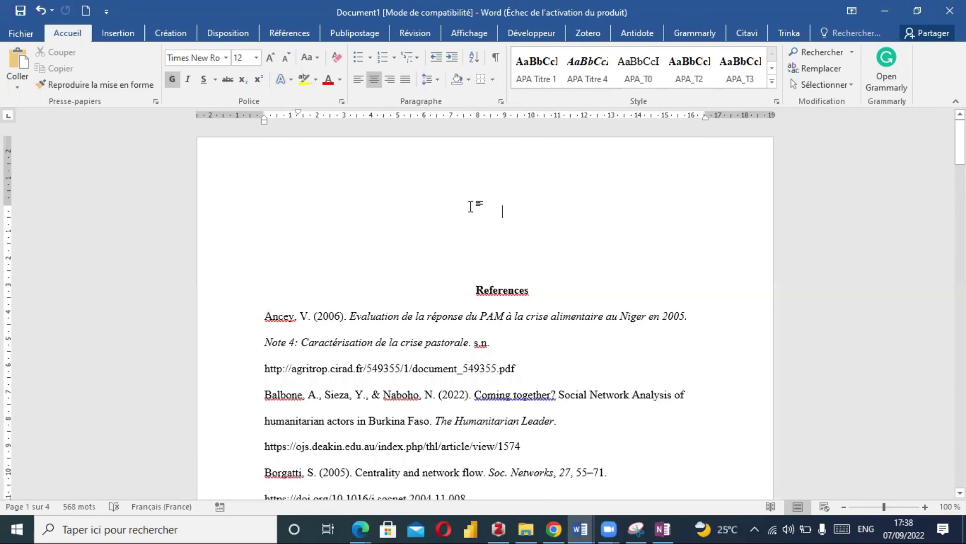
left_click(593, 33)
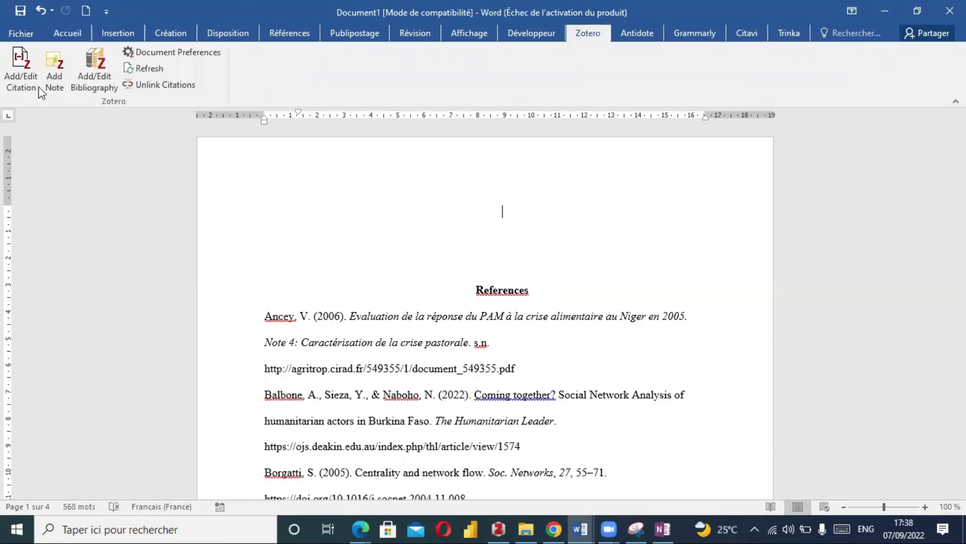
left_click(19, 63)
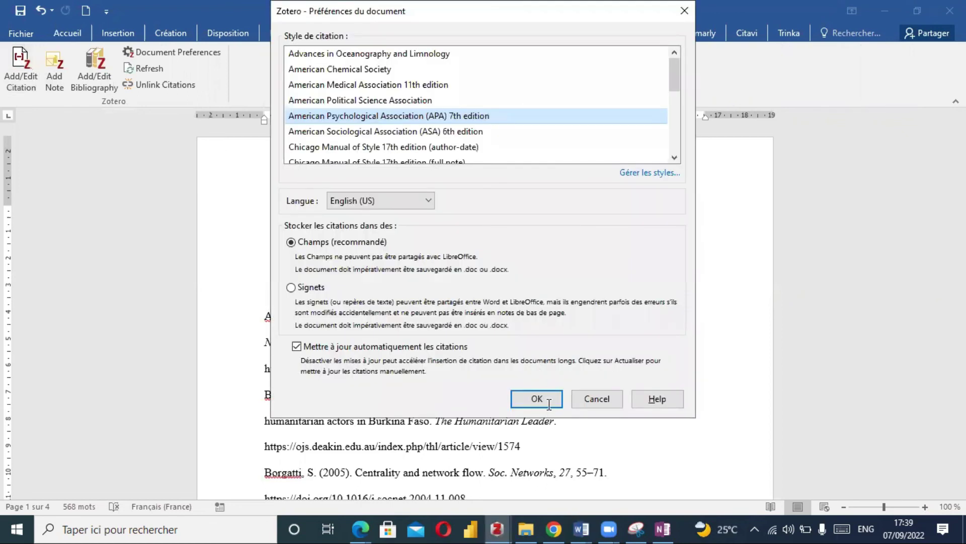
left_click(550, 402)
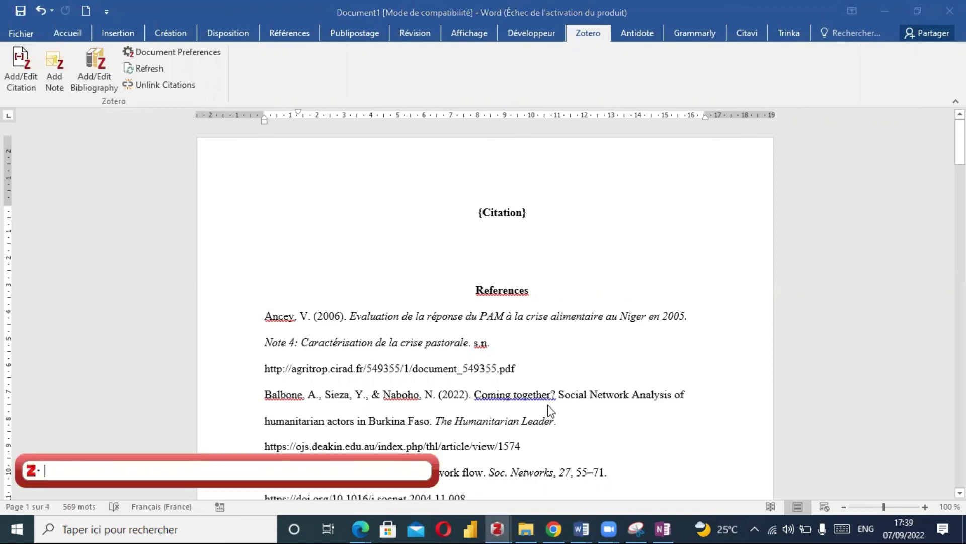
- Cite the 2006 item "Evaluation de la réponse du PAM à la crise alimentaire au Niger en 2005" from the Formation_Performa library
type("Ancey")
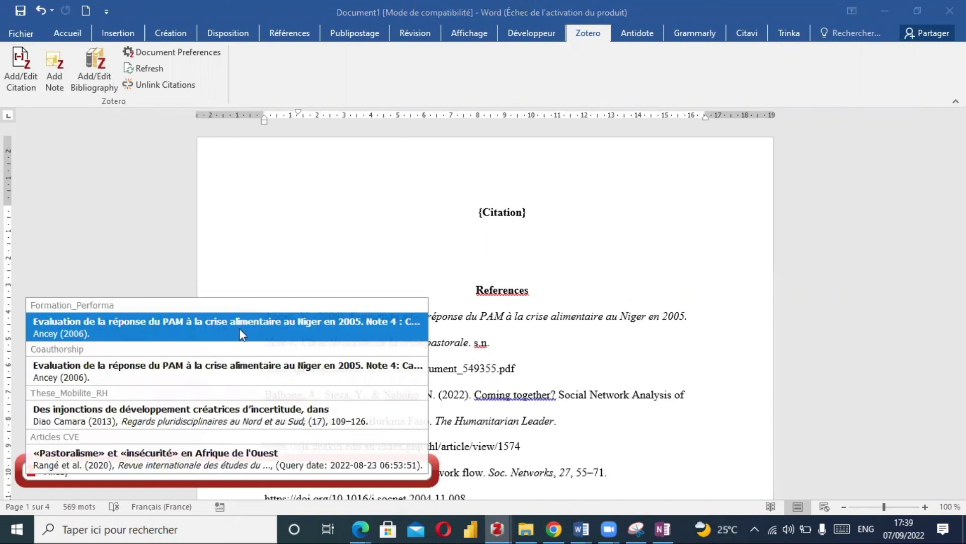
left_click(239, 328)
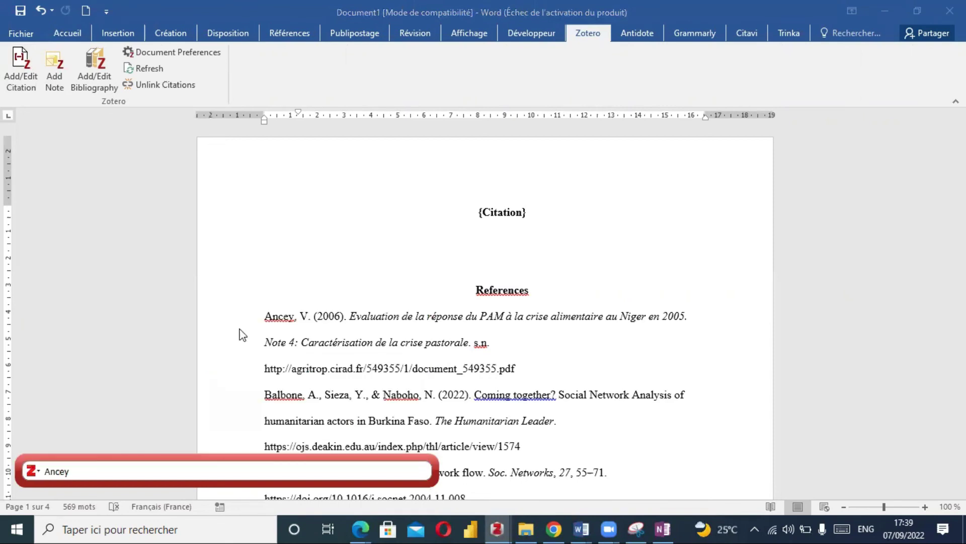
key("Return")
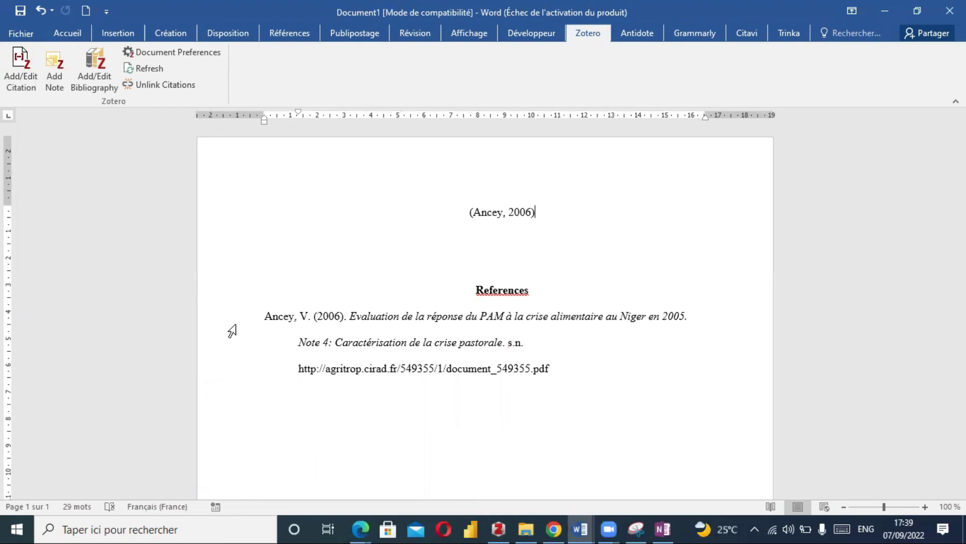
- Change the document's Zotero citation style to IEEE
left_click(177, 49)
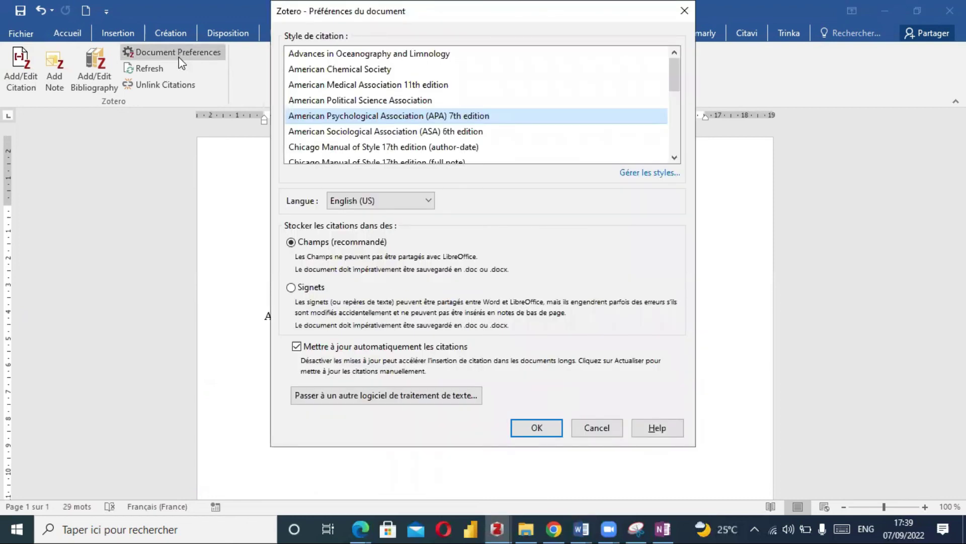
left_click(539, 428)
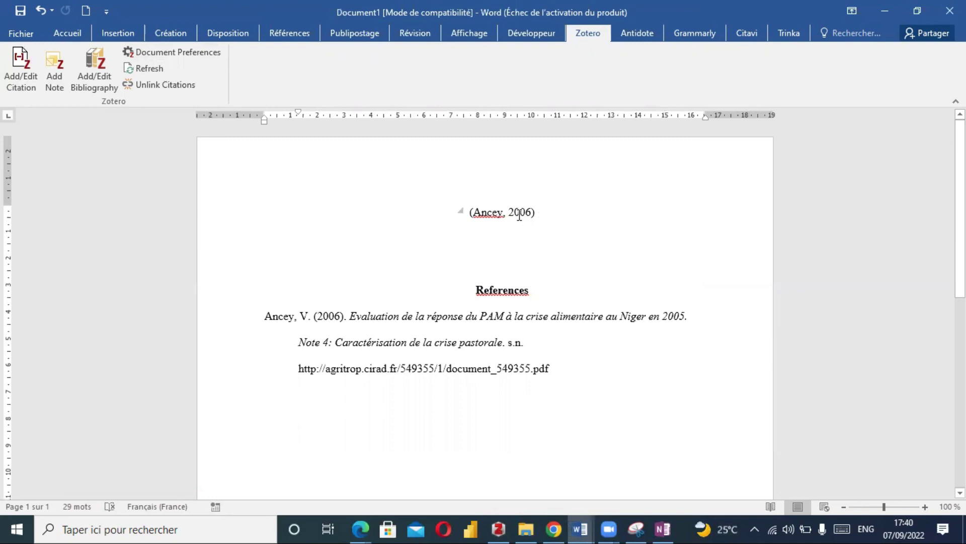
left_click(194, 57)
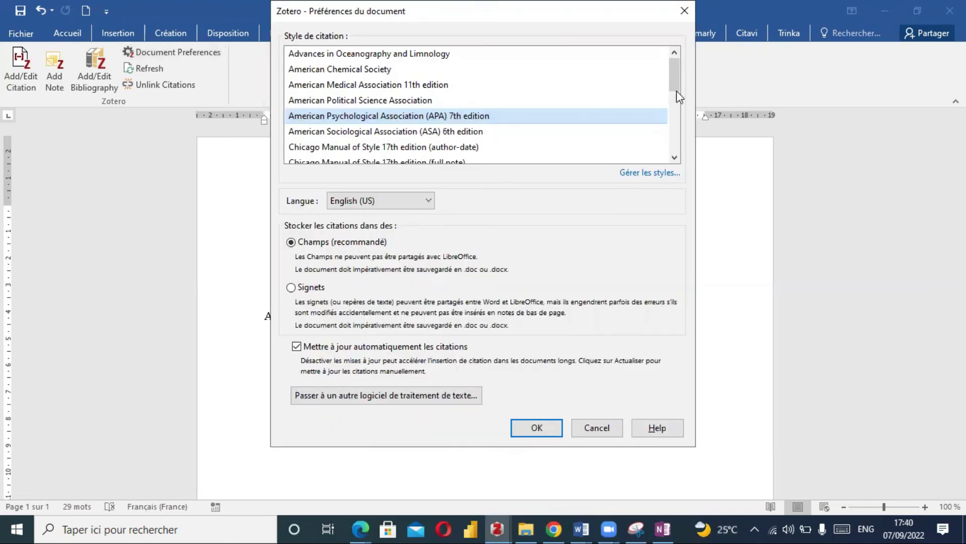
scroll(678, 112, "down", 2)
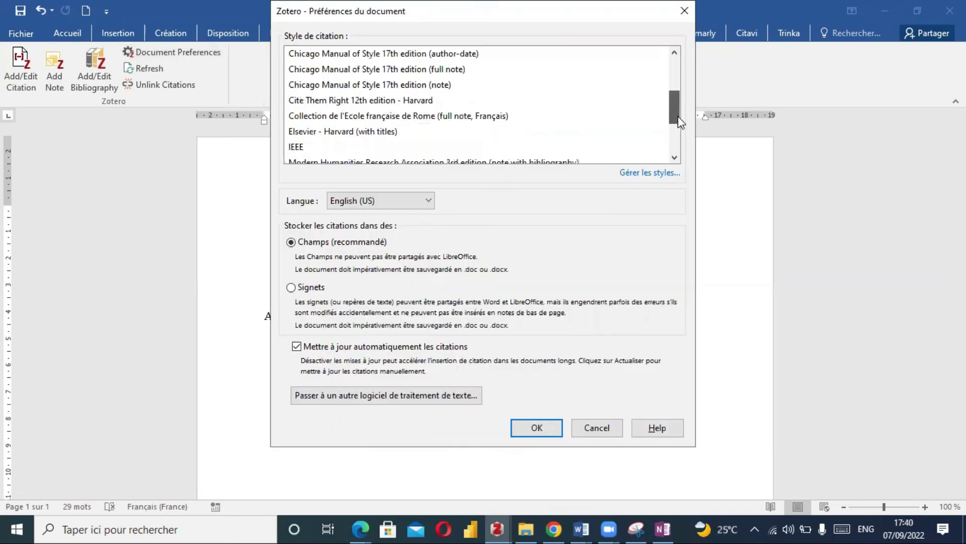
left_click(322, 147)
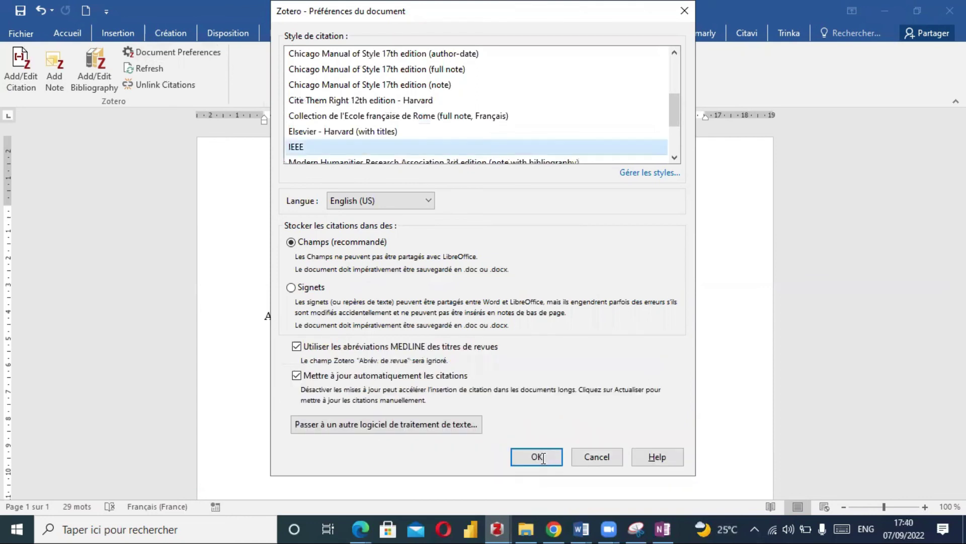
left_click(544, 451)
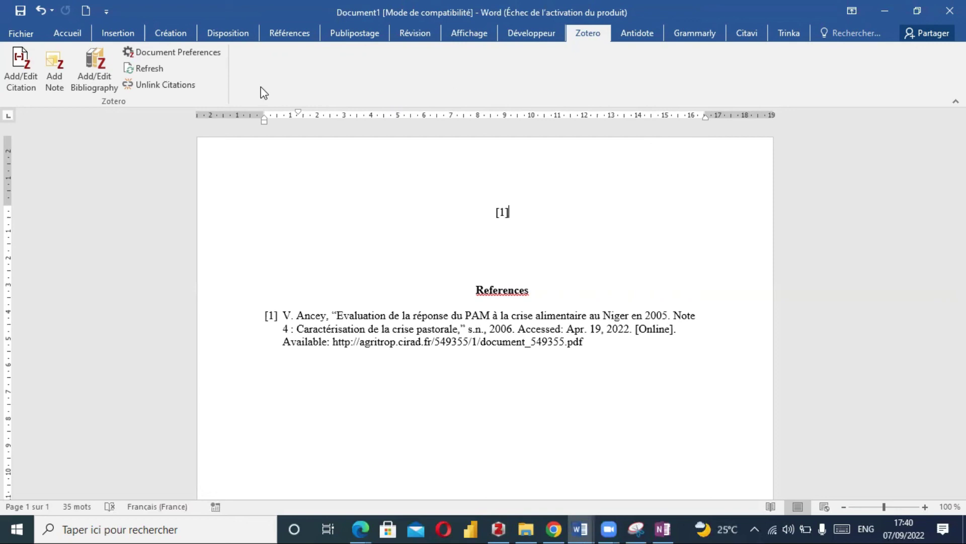
- Switch the document's Zotero citation style back to American Psychological Association (APA) 7th edition
left_click(198, 58)
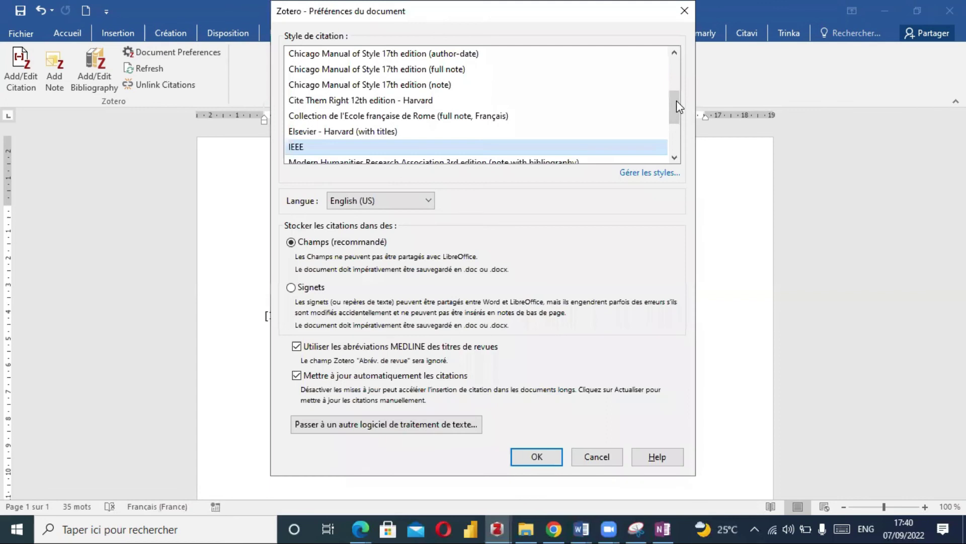
left_click(677, 78)
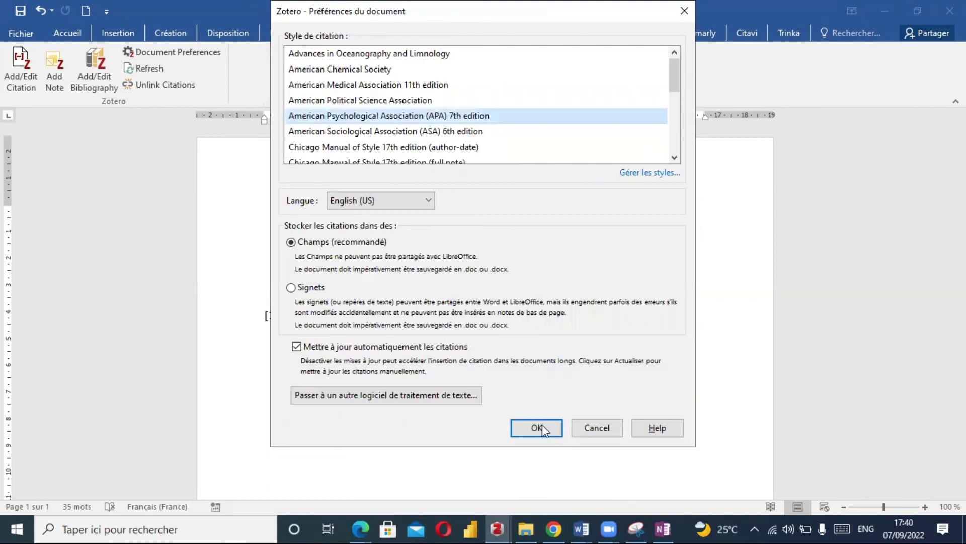
left_click(542, 424)
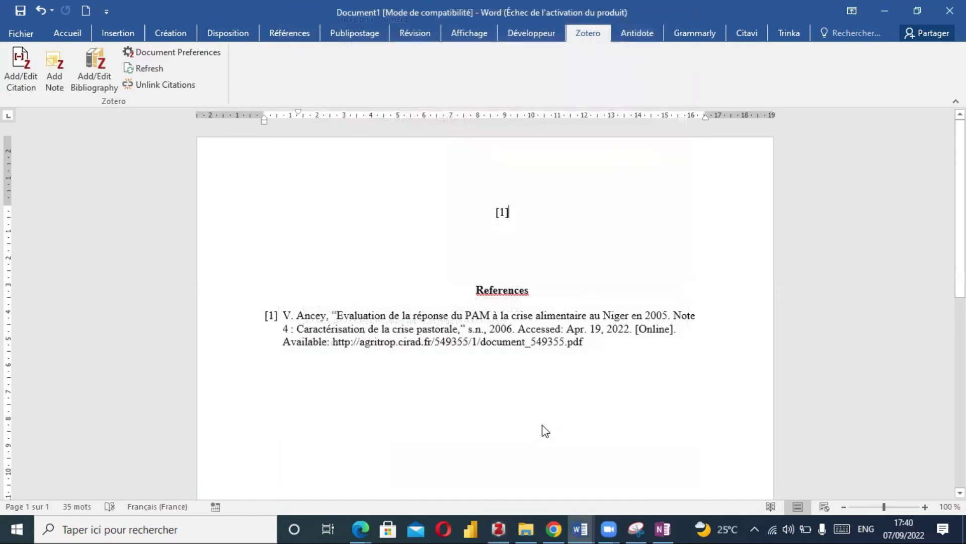